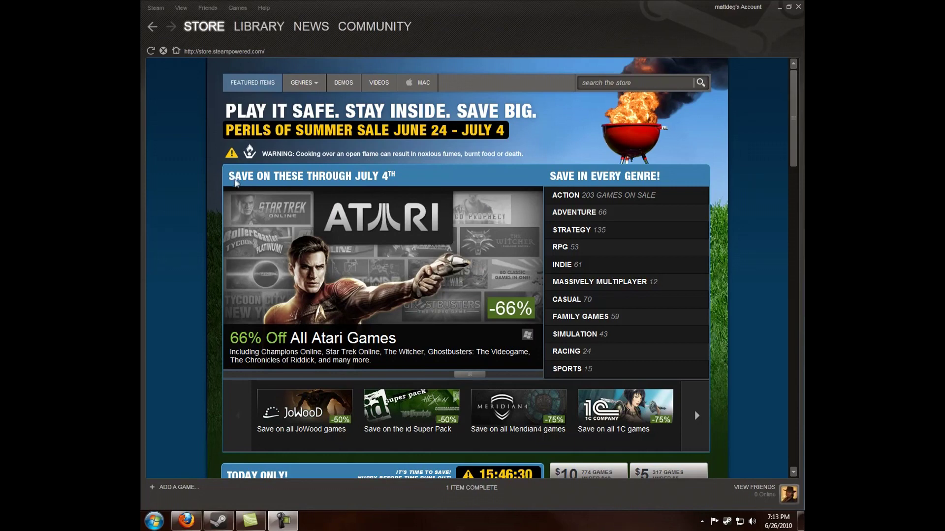
Step: Launch Source SDK from the tools listed in the Steam library
left_click(271, 29)
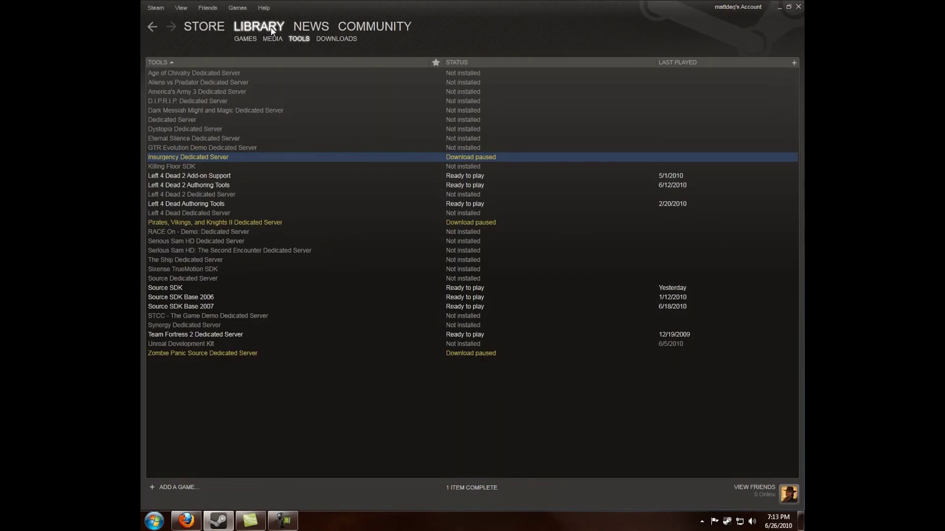
left_click(258, 40)
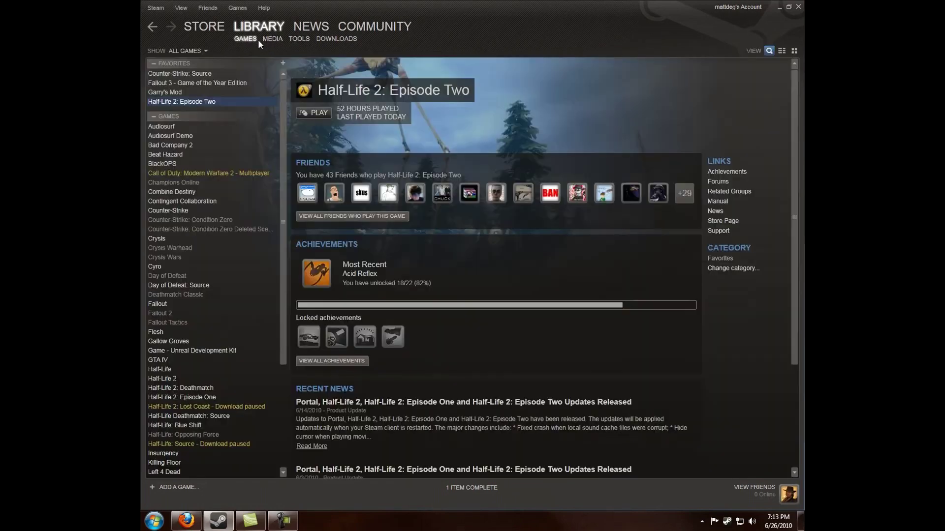
left_click(300, 39)
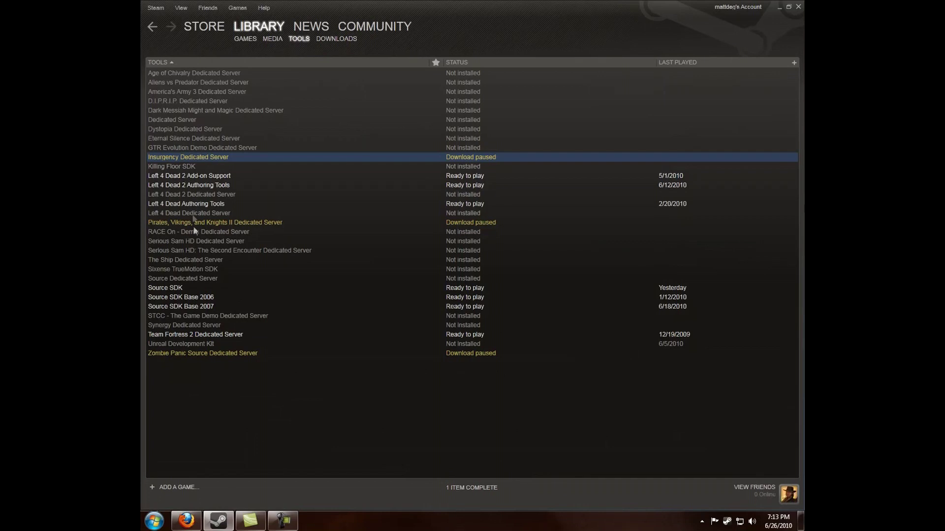
left_click(197, 287)
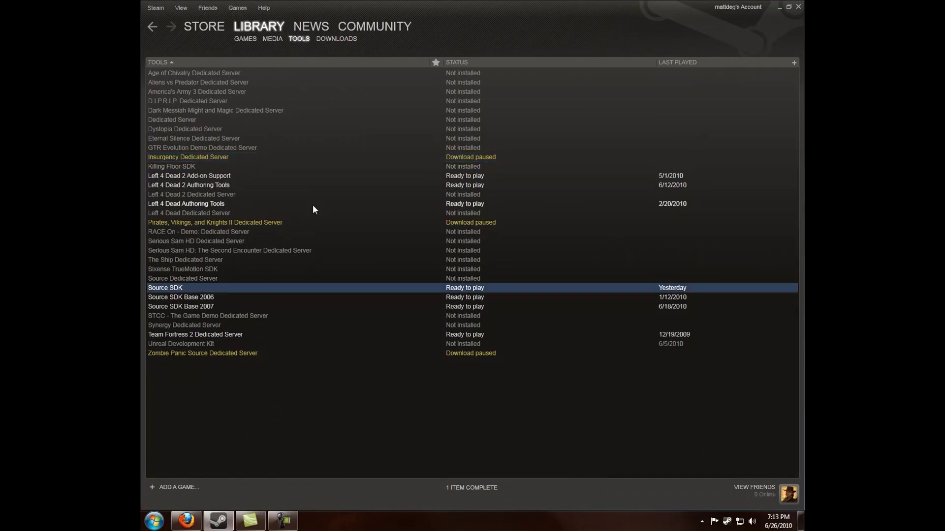
double_click(197, 290)
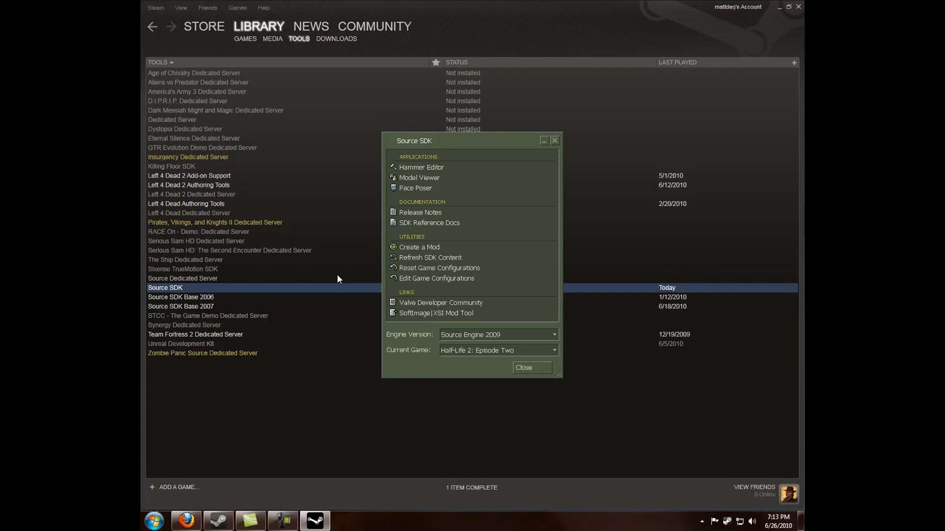
Step: Choose Source Engine 2009 as the engine version and look through the available current games, keeping Half-Life 2: Episode Two
left_click(462, 334)
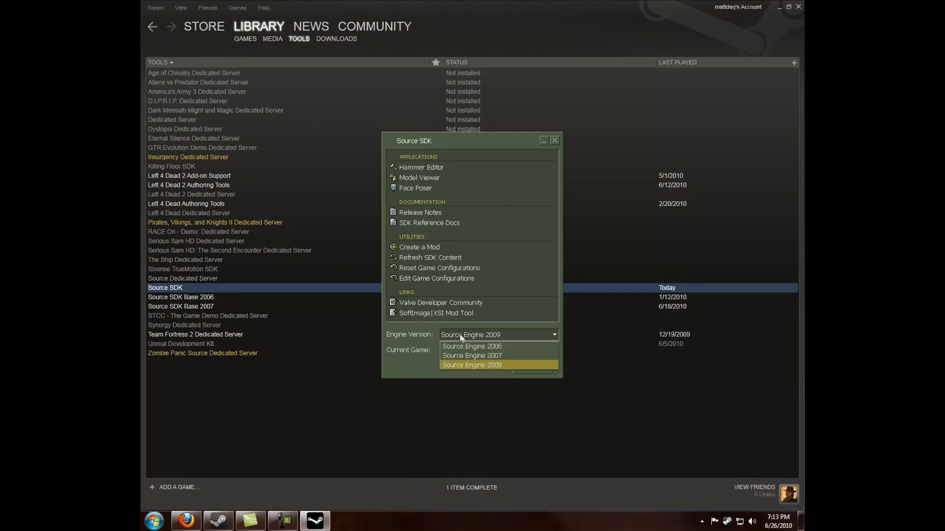
left_click(461, 365)
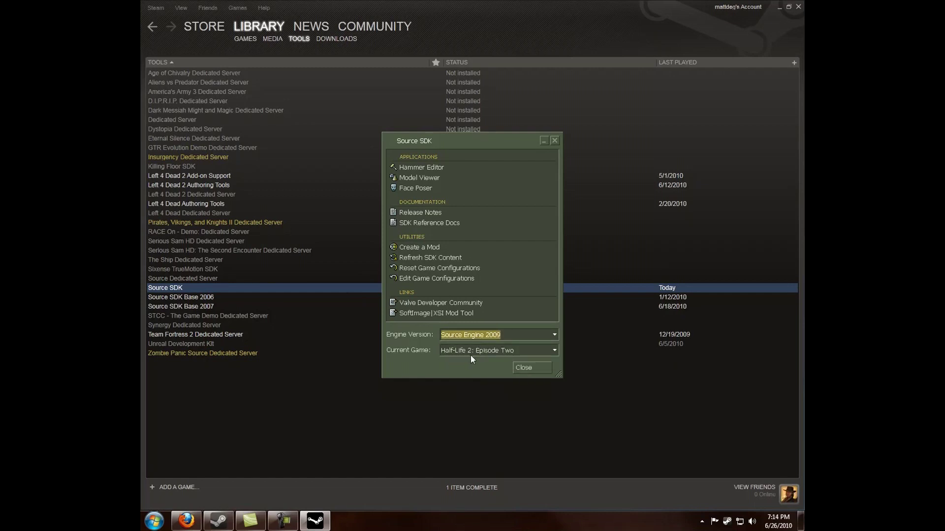
left_click(467, 353)
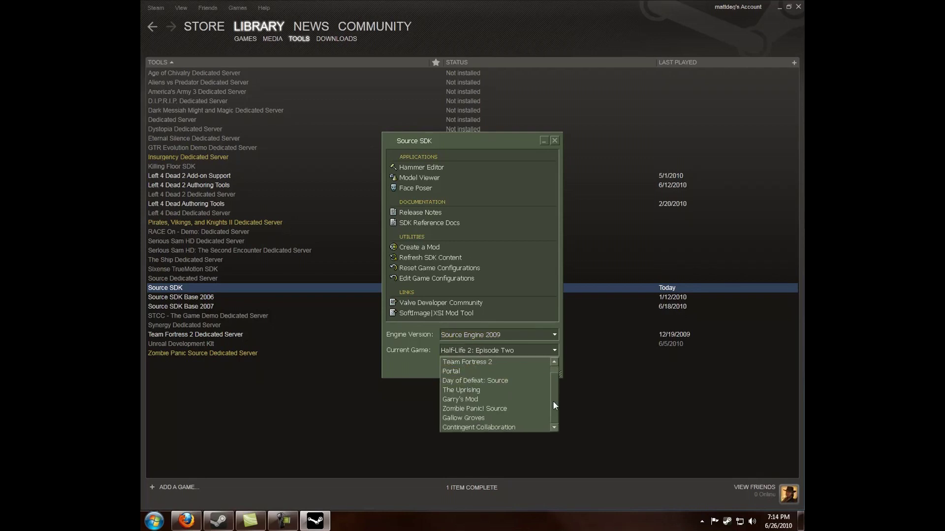
left_click(412, 348)
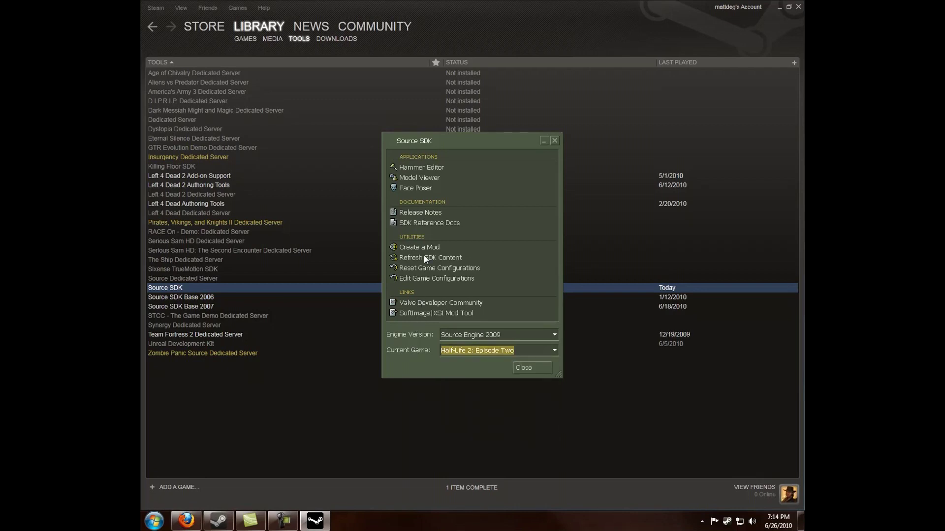
left_click(498, 351)
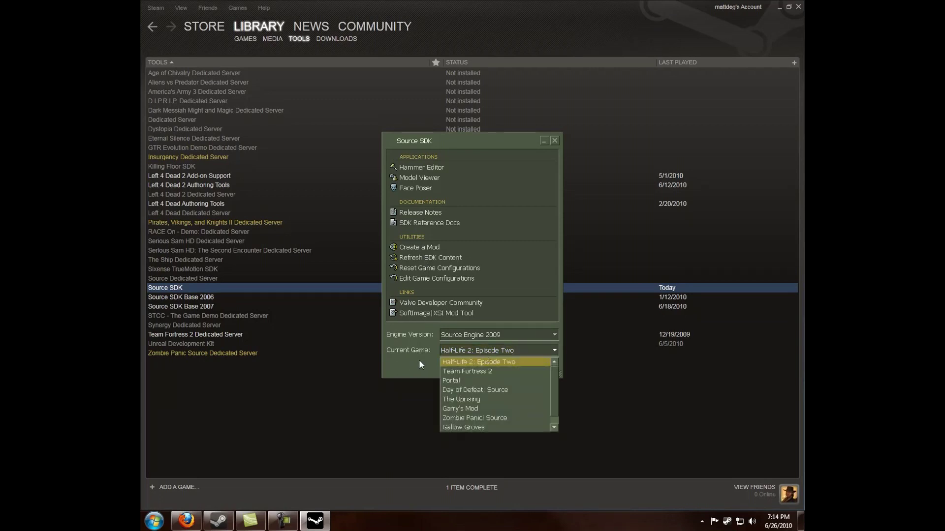
left_click(425, 357)
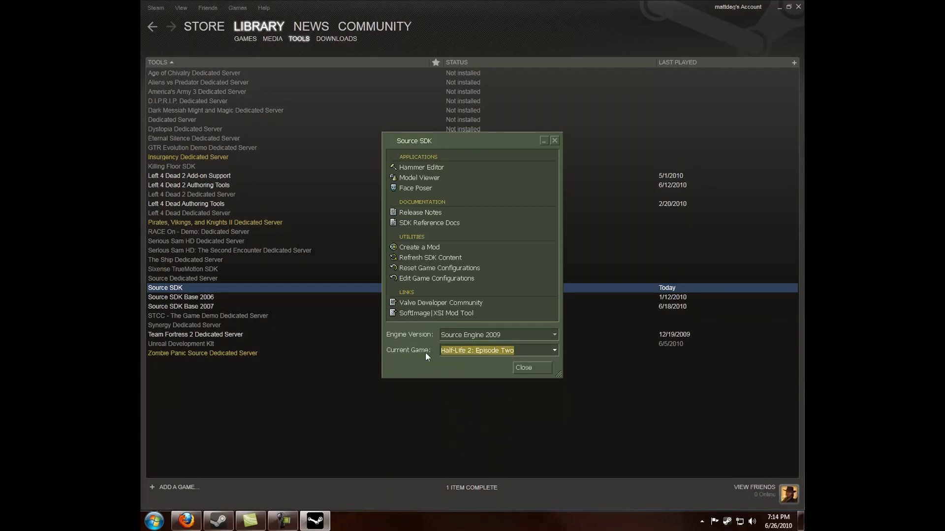
left_click(488, 349)
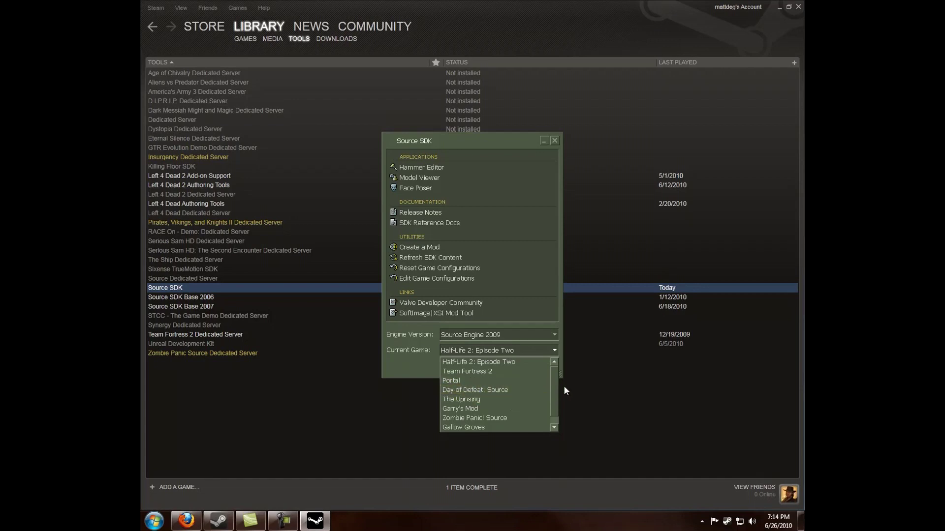
left_click(411, 355)
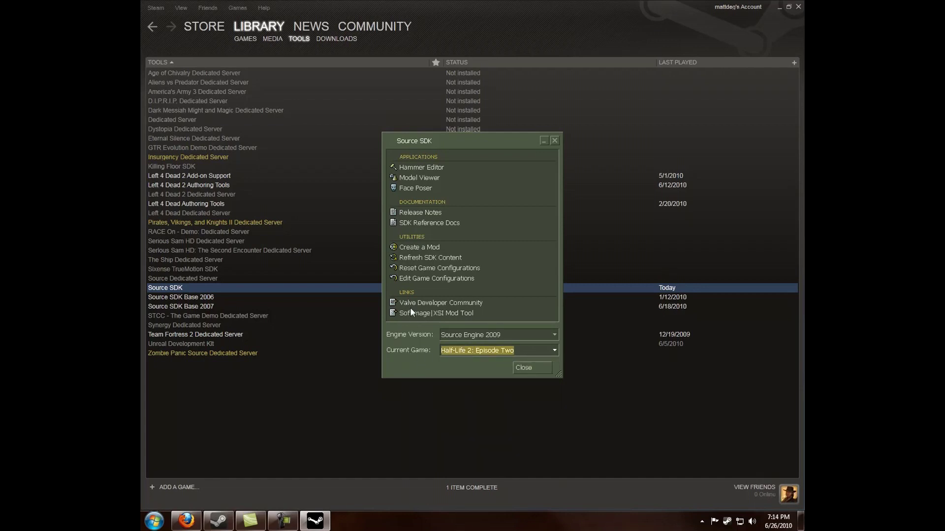
Step: Reset the game configurations to their defaults and check the list of current games again
double_click(423, 269)
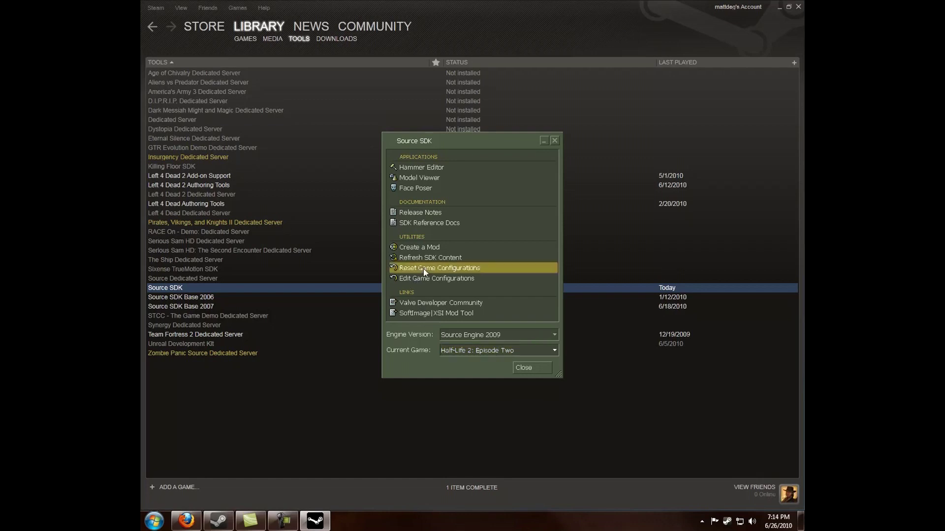
left_click(425, 281)
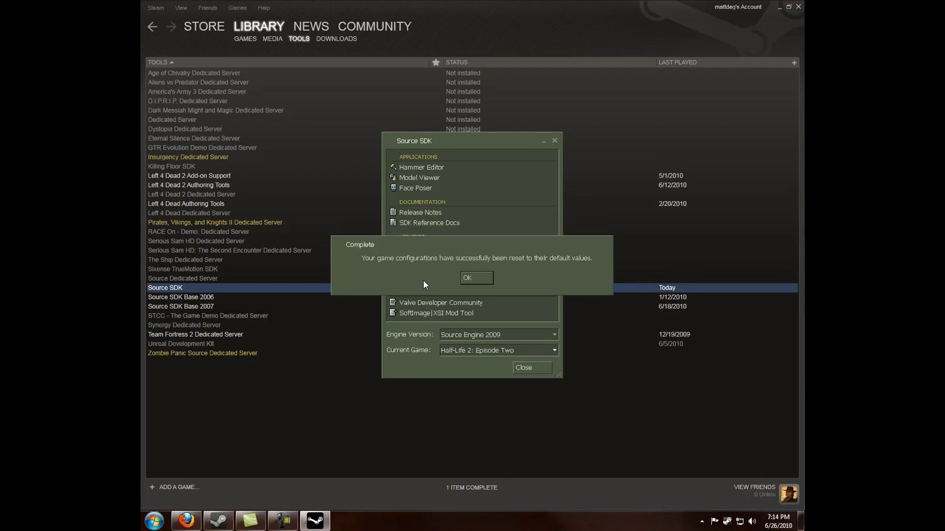
left_click(475, 278)
left_click(473, 350)
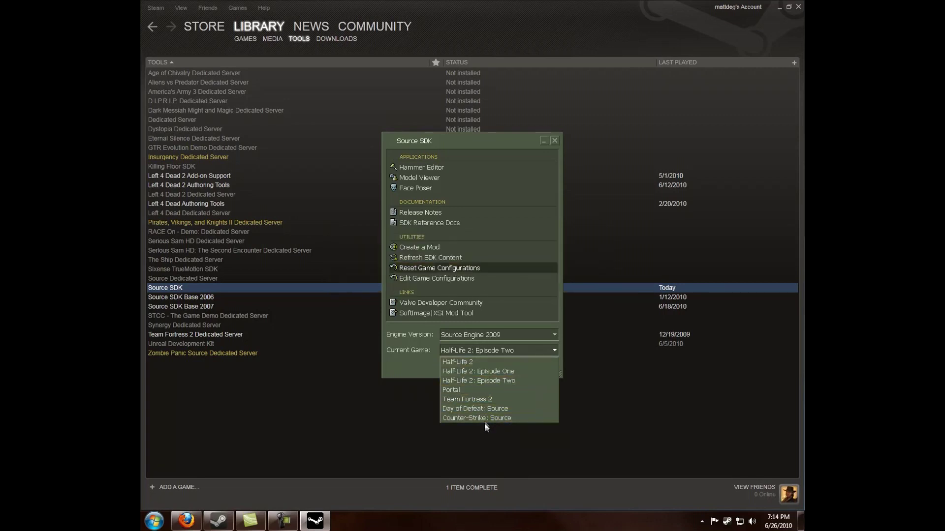
left_click(412, 350)
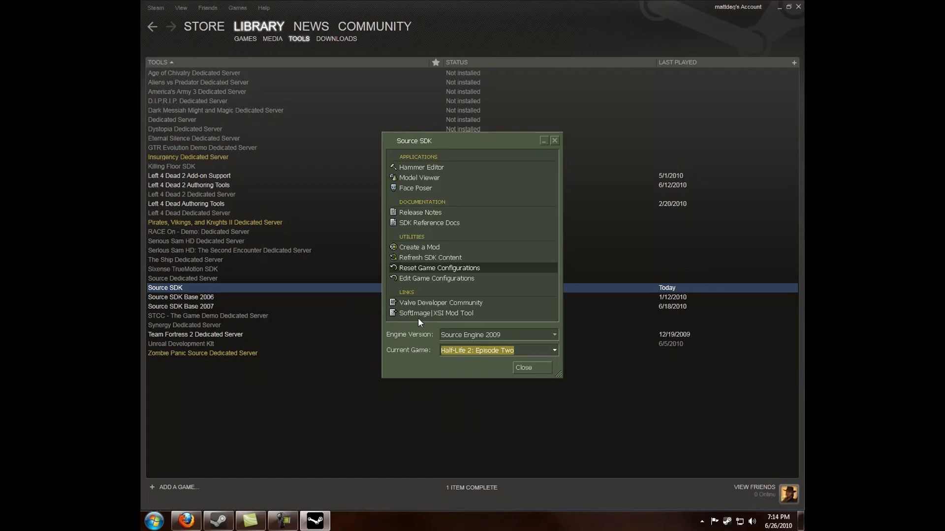
Step: Open the Hammer Editor from the Source SDK and start a new map
double_click(431, 168)
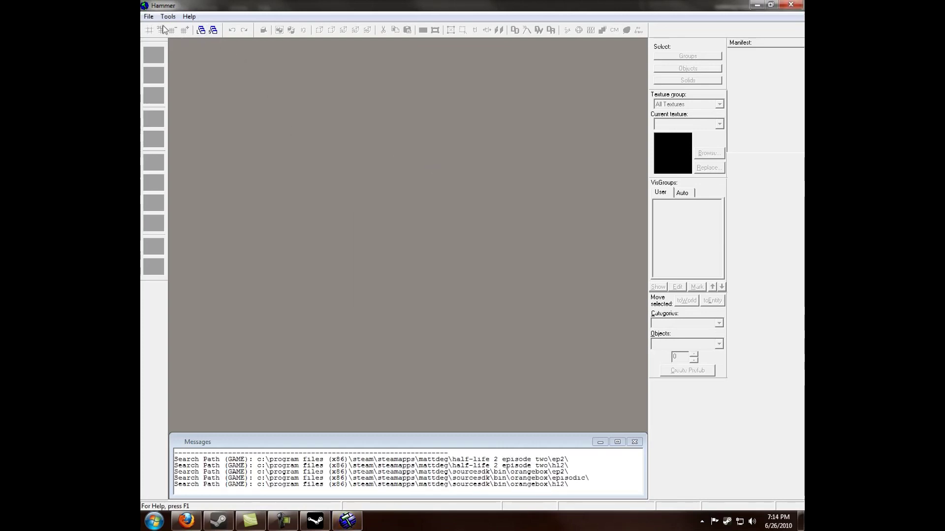
left_click(148, 17)
left_click(156, 26)
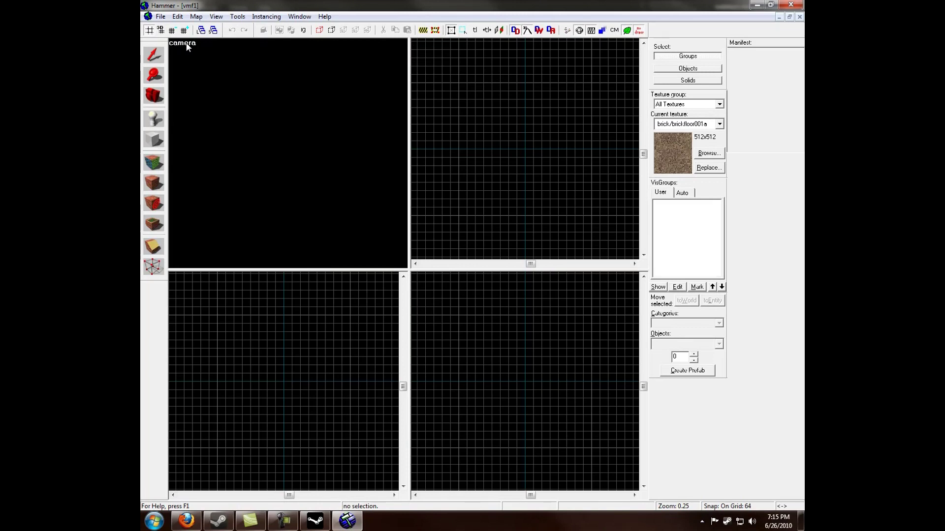
Step: Create a 512 × 512 × 512 block primitive with the brick/brickfloor001a texture
left_click(149, 142)
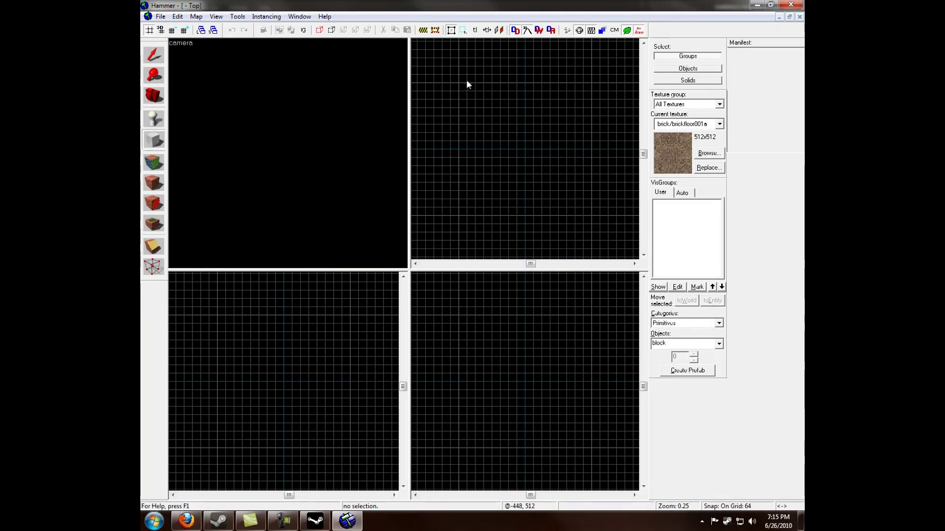
left_click_drag(465, 90, 525, 152)
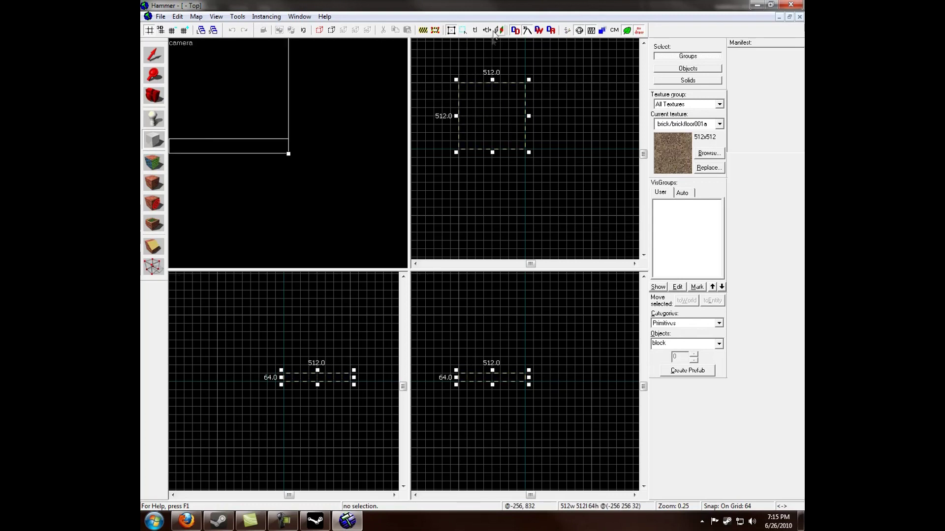
left_click_drag(492, 370, 493, 313)
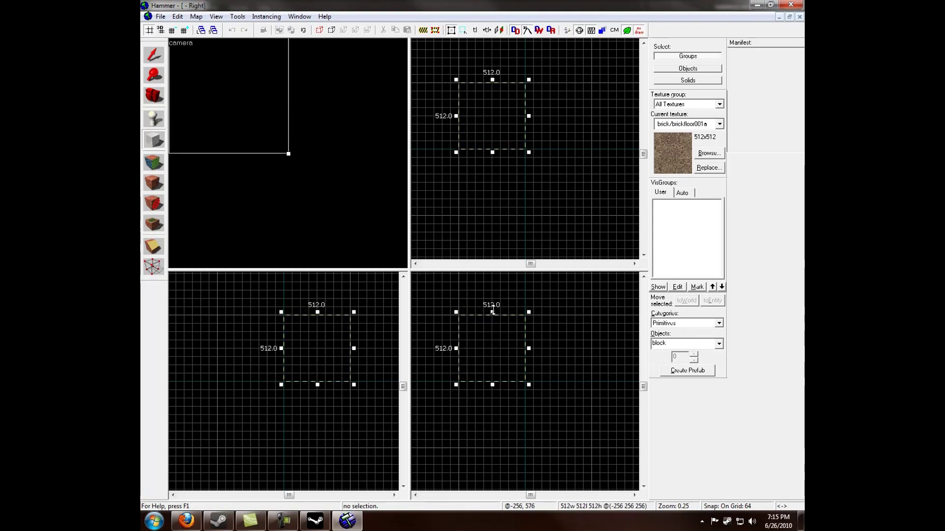
key("z")
key("s")
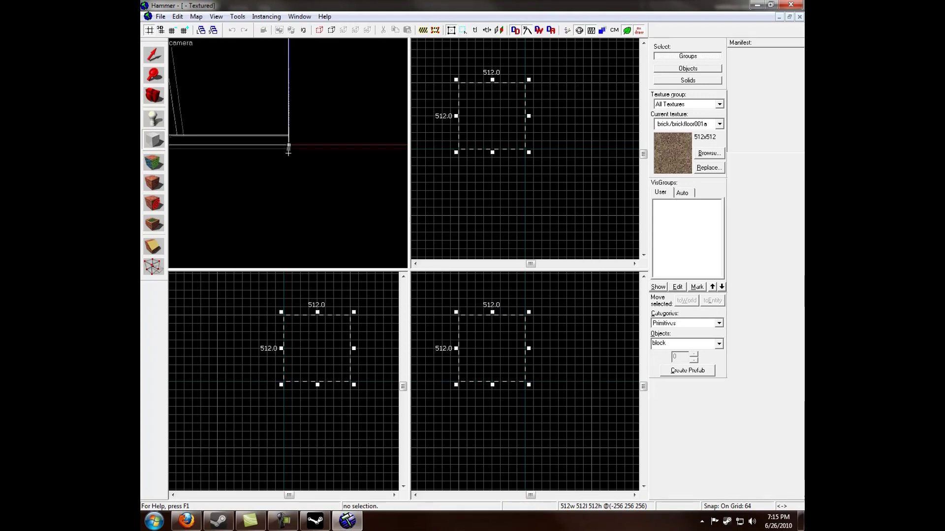
key("z")
key("Return")
Step: Place a diagonal clipping line across the block in the front view, from its upper-left corner to its lower-right corner
key("z")
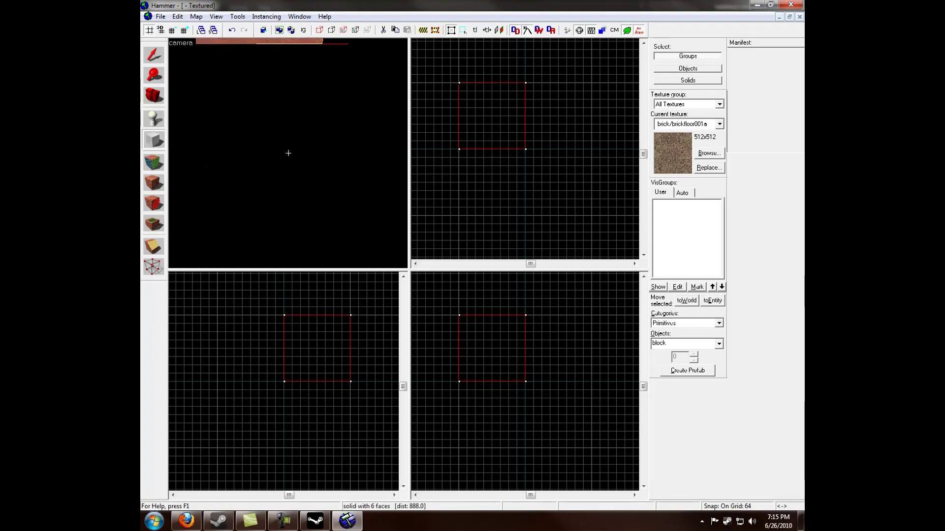
key("w")
key("s")
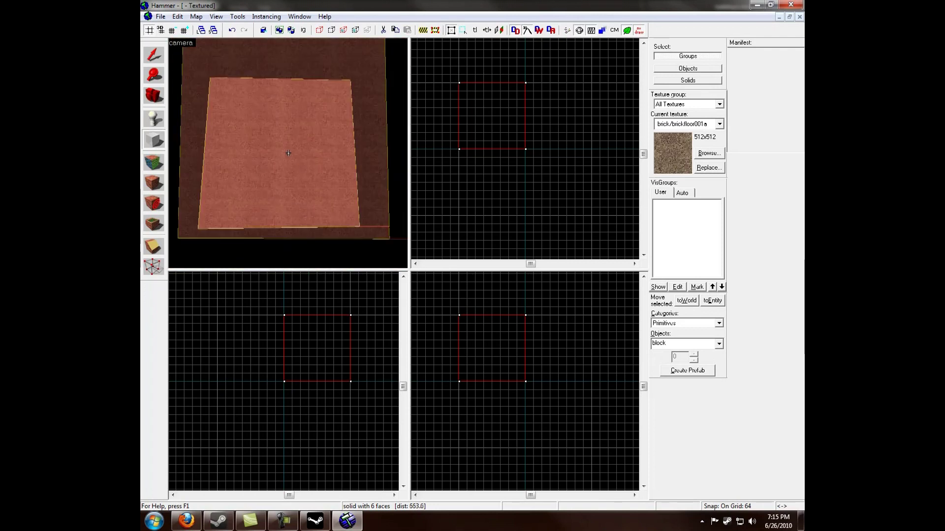
key("w")
key("s")
key("z")
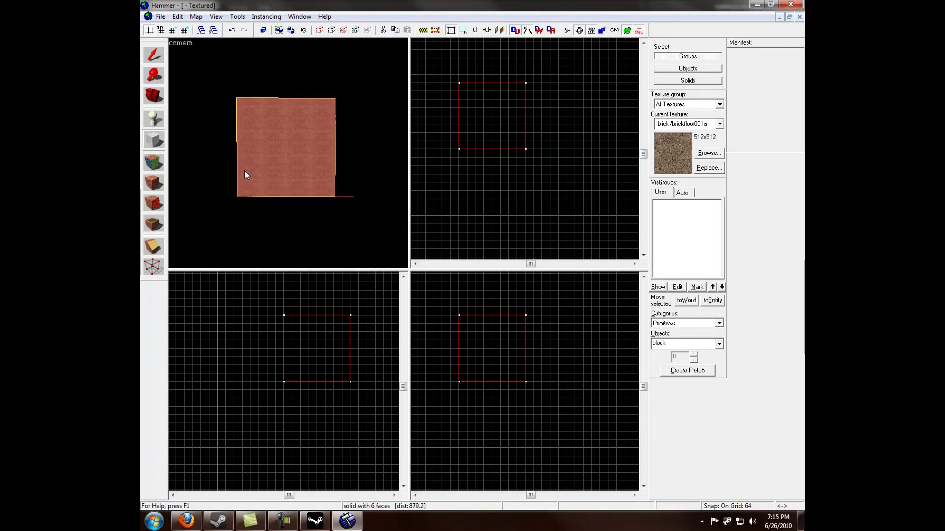
left_click(157, 248)
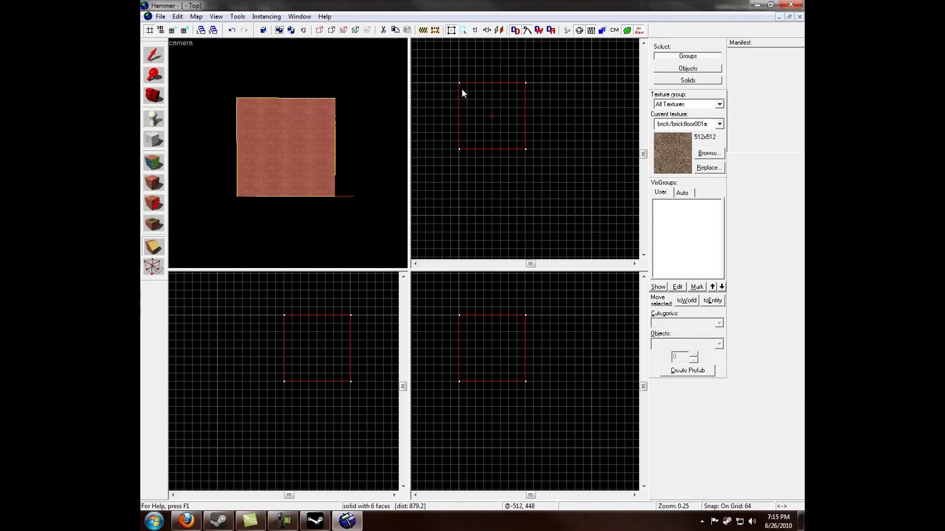
left_click(285, 316)
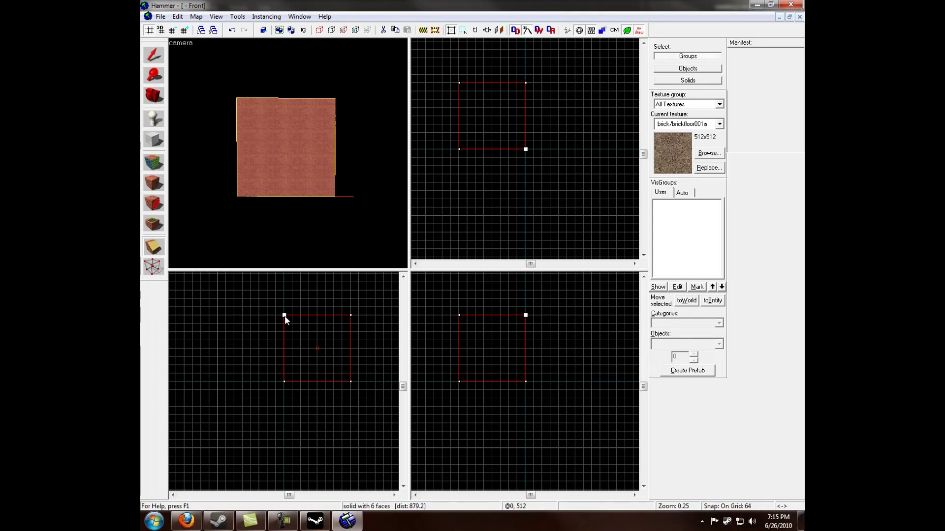
left_click_drag(285, 316, 350, 382)
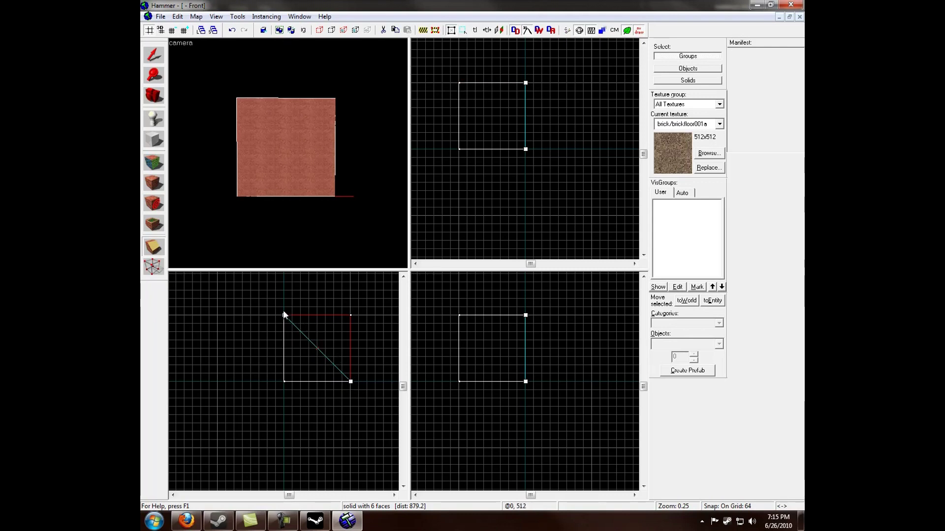
mouse_move(349, 380)
left_mouse_down()
mouse_move(320, 344)
mouse_move(350, 382)
left_mouse_up()
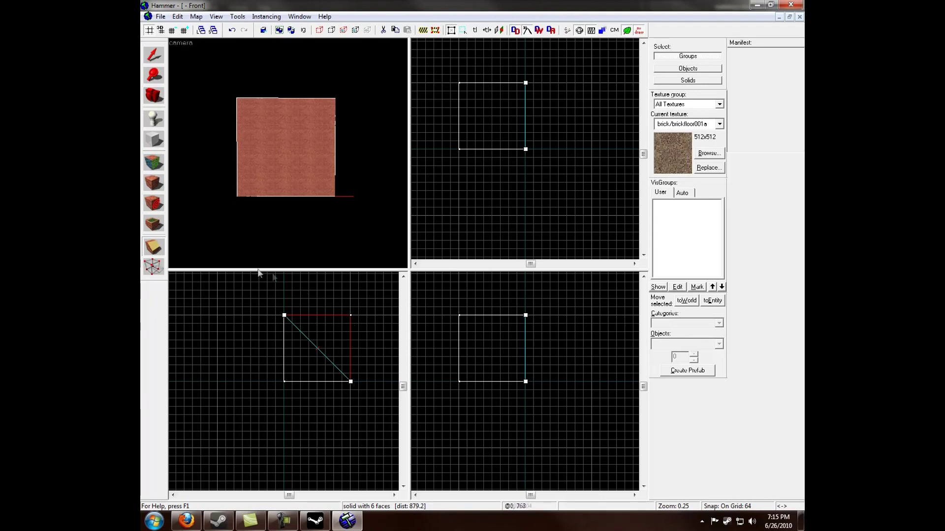
Step: Set the clipping to keep both sides and cut the block along the diagonal into two wedges
left_click(253, 227)
key("z")
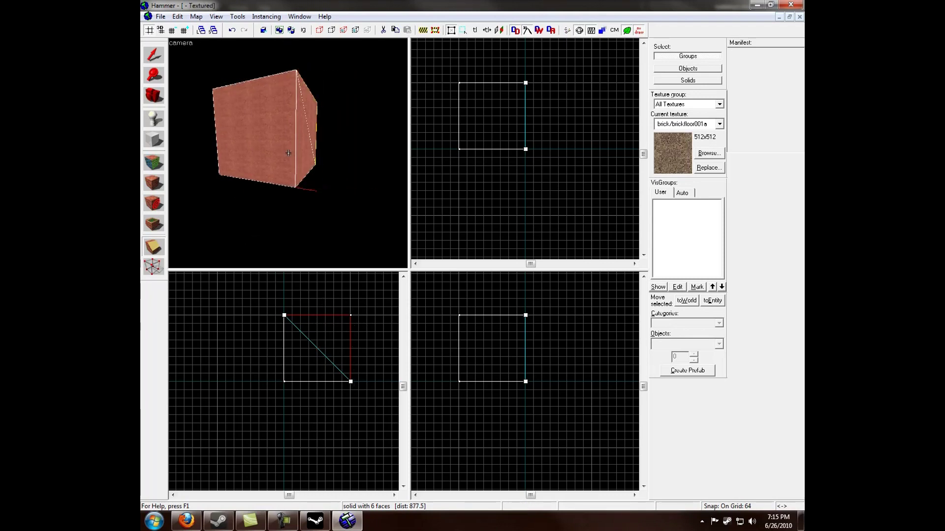
key("z")
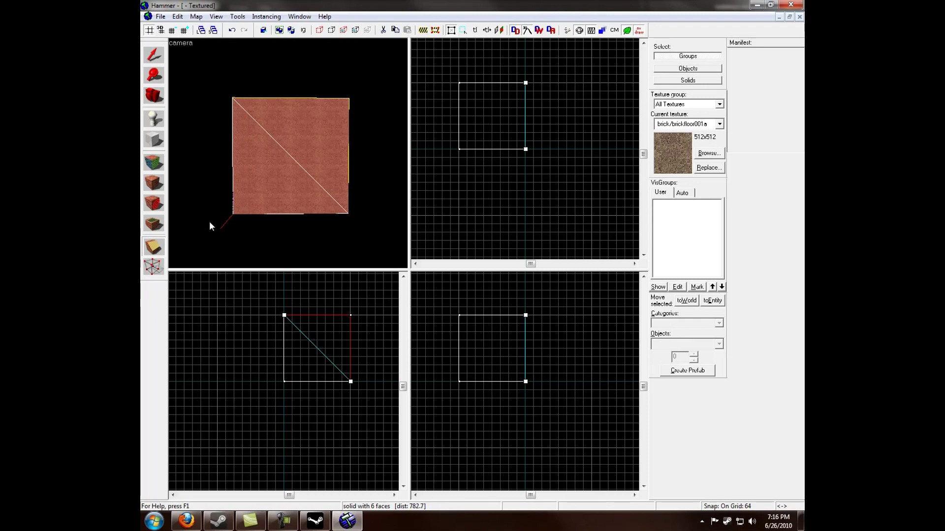
left_click(157, 248)
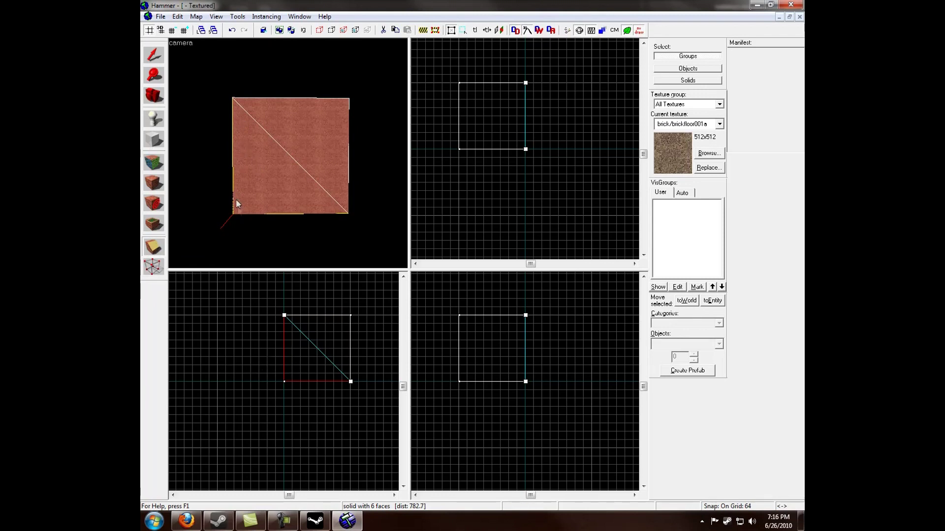
left_click(154, 248)
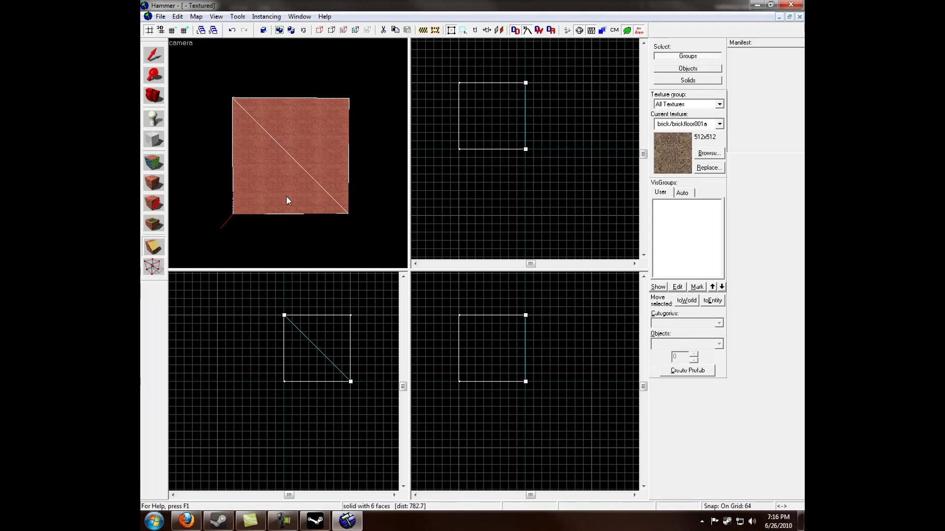
key("ctrl+a")
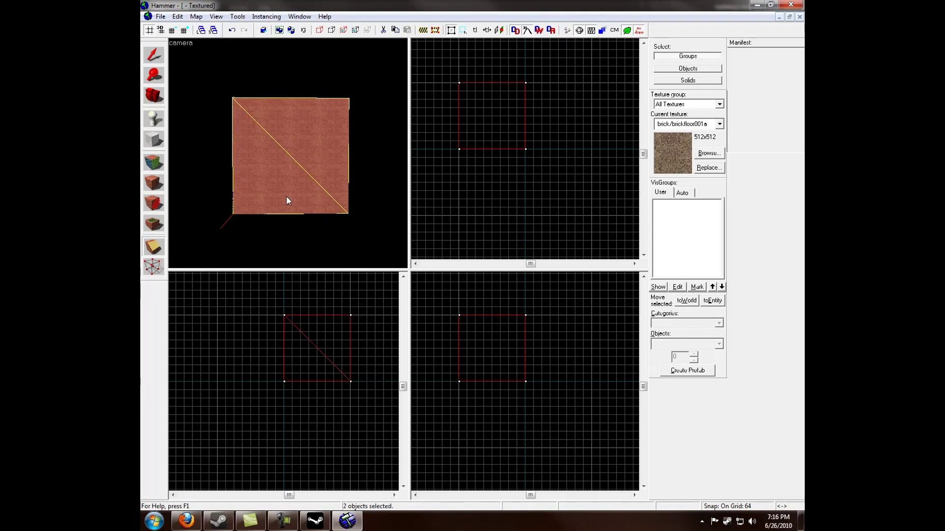
Step: Select each of the two wedges in turn in the 3D view to check that they are separate solids
left_click(154, 55)
left_click(283, 166)
left_click(308, 162)
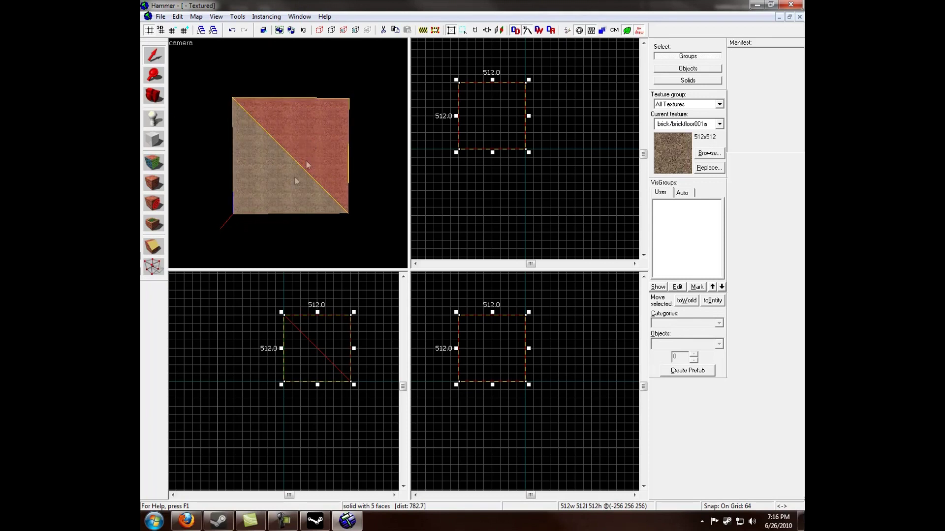
left_click(295, 176)
left_click(326, 136)
left_click(278, 195)
left_click(309, 147)
left_click(291, 178)
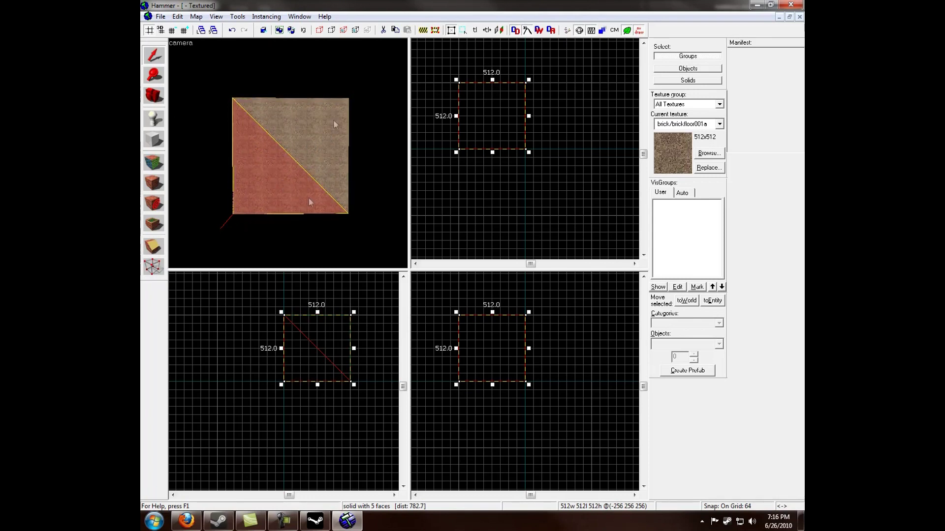
left_click(321, 130)
Step: Move the upper wedge 512 units sideways in the front view, clear of the lower wedge
key("z")
key("s")
key("z")
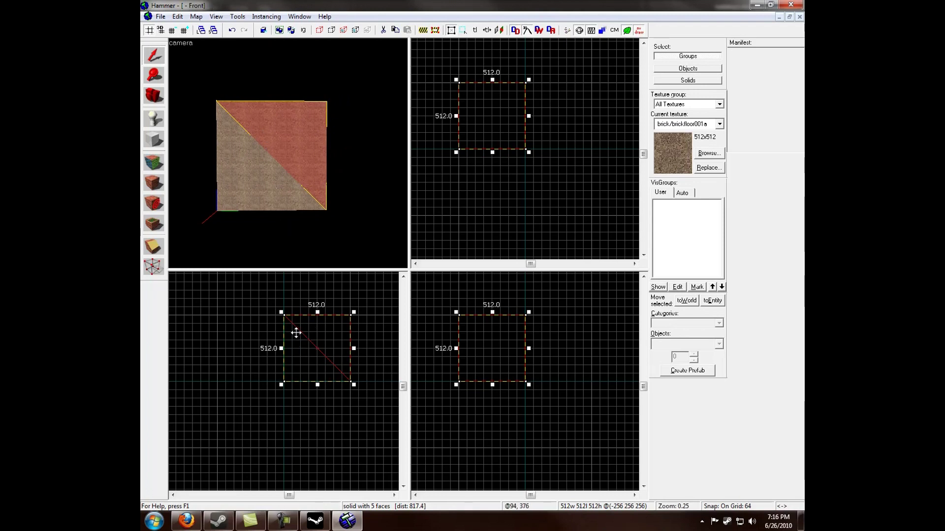
left_click_drag(297, 331, 364, 330)
right_click(321, 333)
key("z")
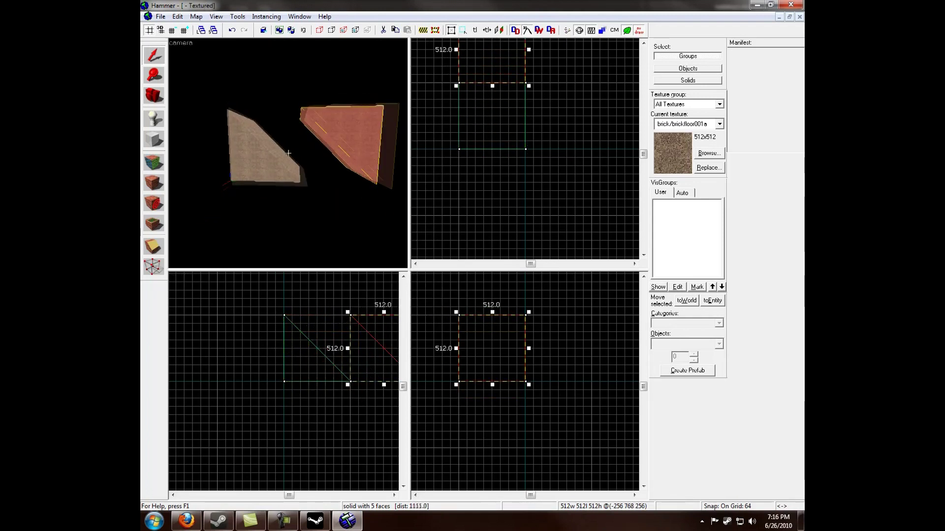
Step: Examine the two separated wedges from different camera positions, selecting each one and clearing the selection
left_click(288, 153)
key("w")
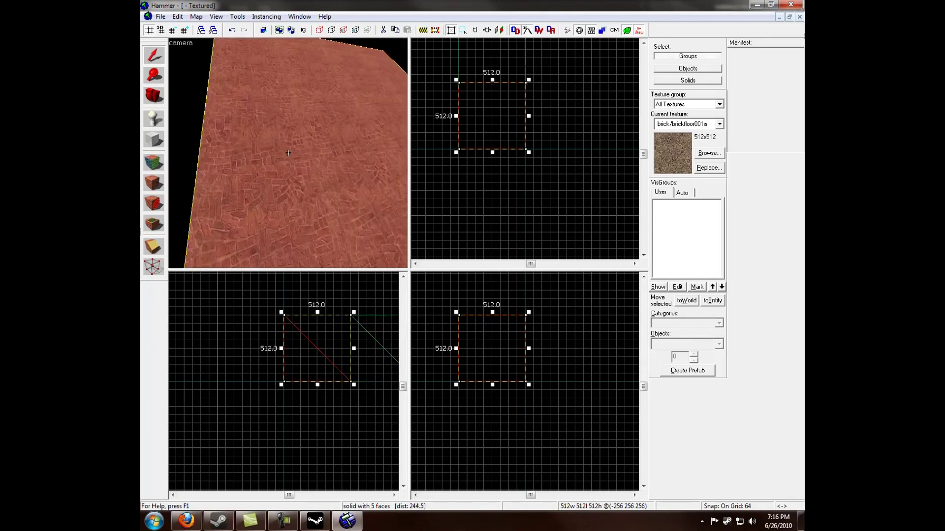
key("s")
left_click(289, 153)
key("z")
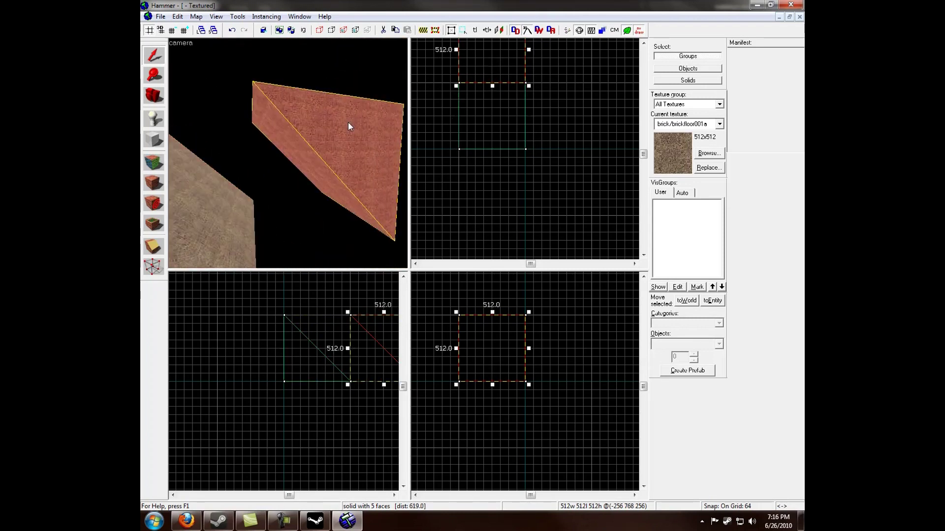
left_click(227, 126)
key("z")
key("s")
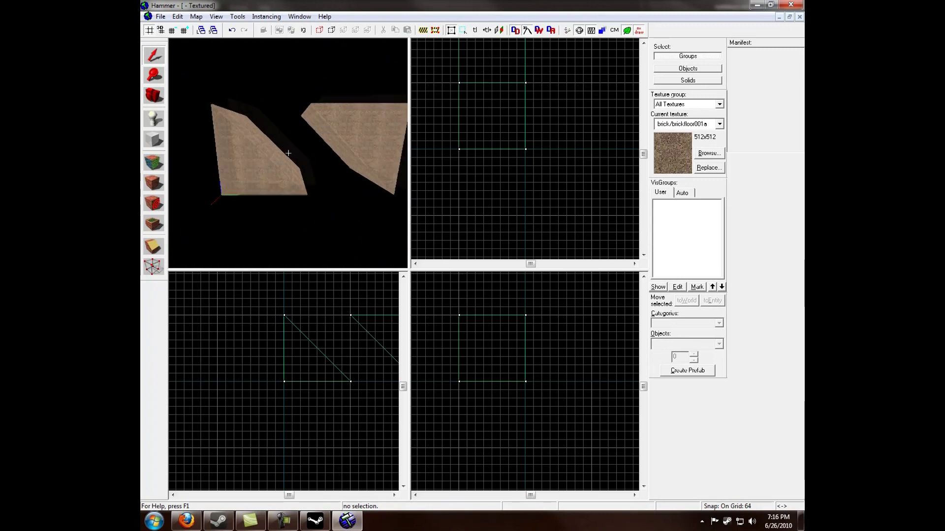
key("z")
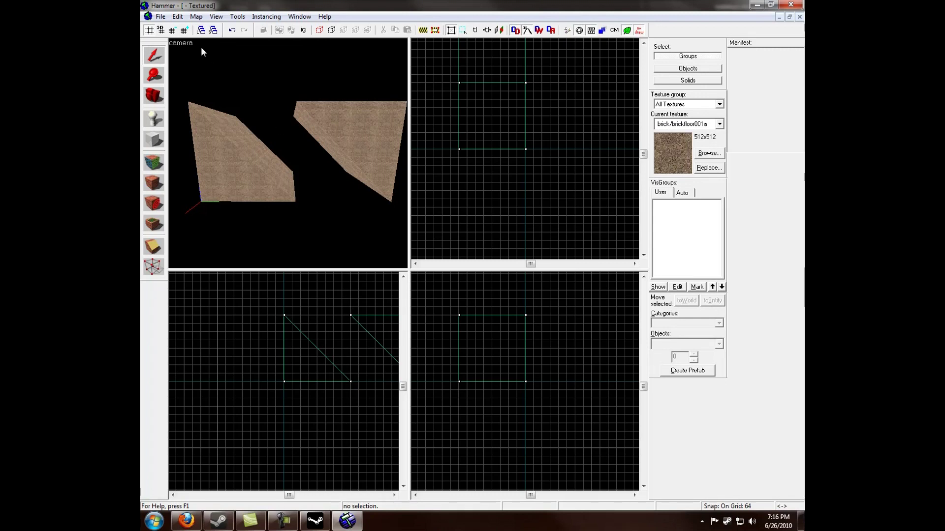
Step: Start a new map and outline a 512 × 512 block, 64 units high, in the top view
left_click(159, 17)
left_click(169, 27)
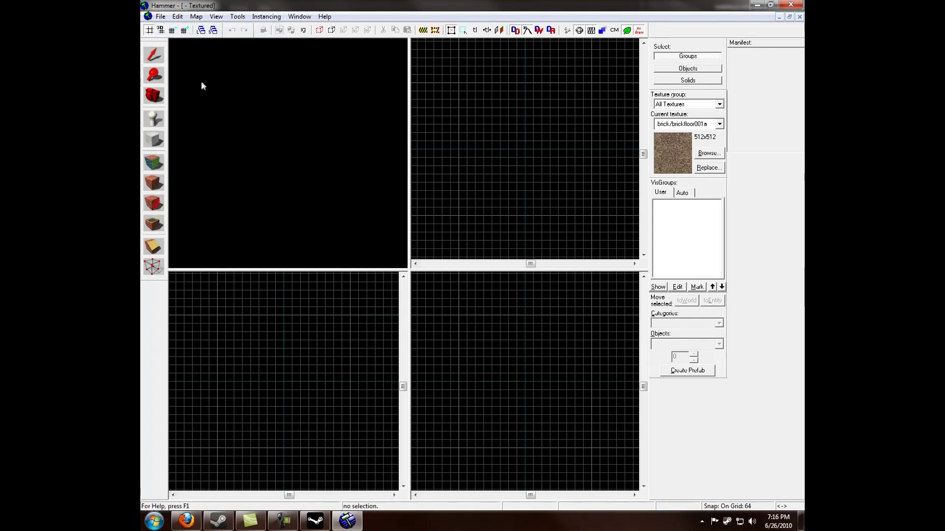
left_click(154, 139)
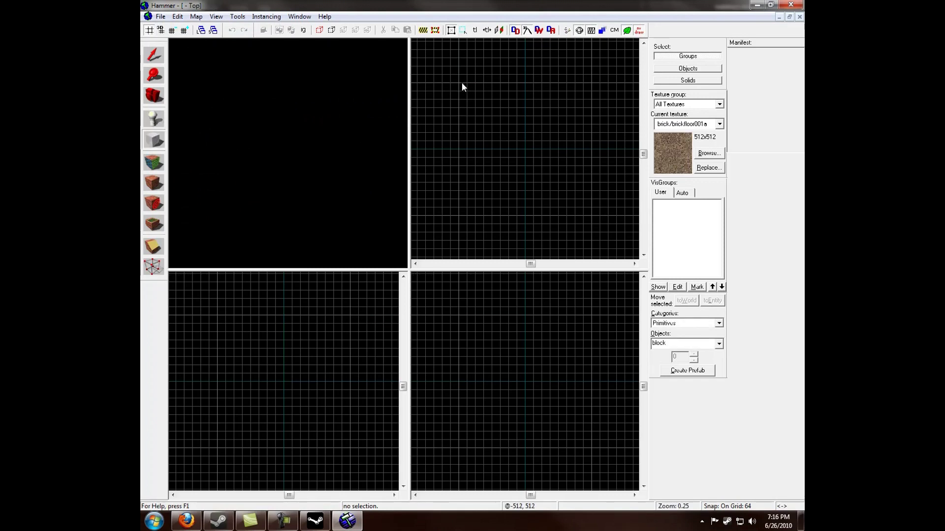
mouse_move(459, 83)
left_mouse_down()
mouse_move(517, 158)
mouse_move(528, 152)
left_mouse_up()
scroll(466, 388, "up", 10)
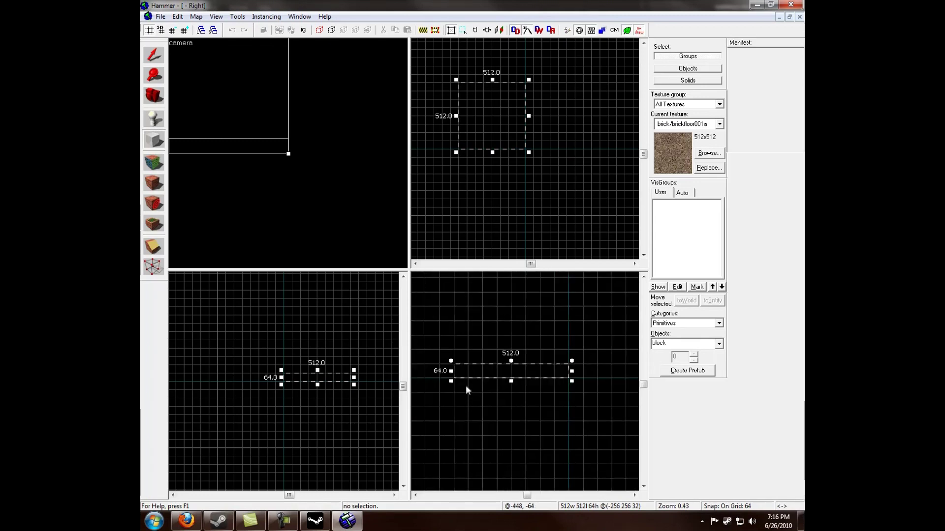
scroll(455, 367, "down", 10)
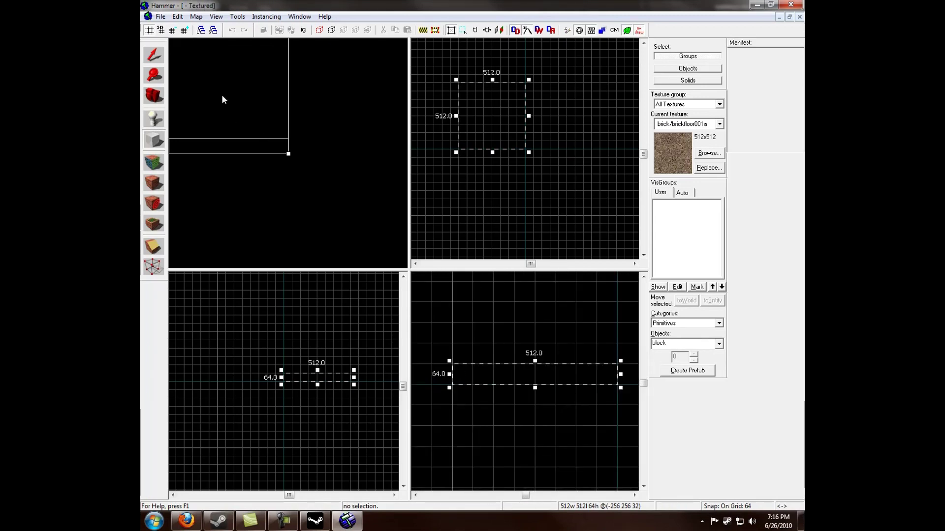
Step: Set the grid to 16, reduce the outlined block's height to 16 units and create it as the floor
left_click(171, 30)
left_click(172, 30)
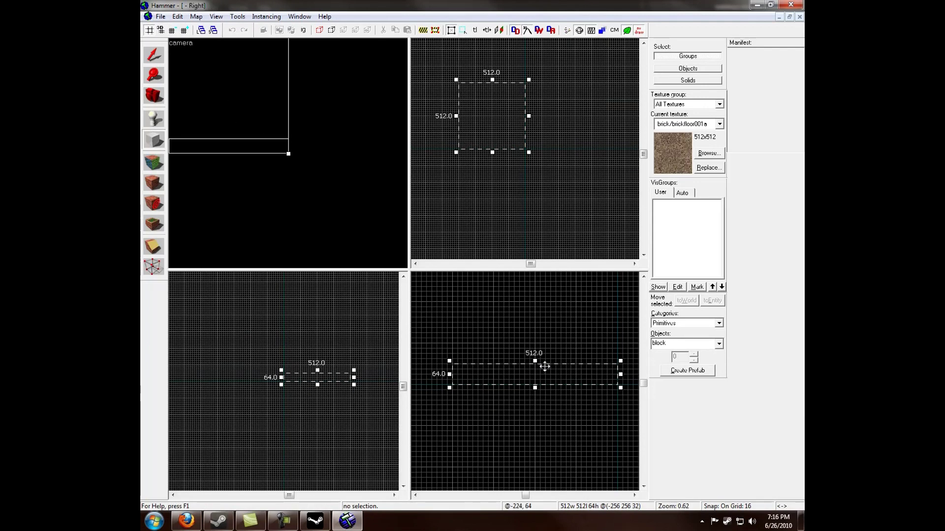
left_click_drag(535, 361, 533, 378)
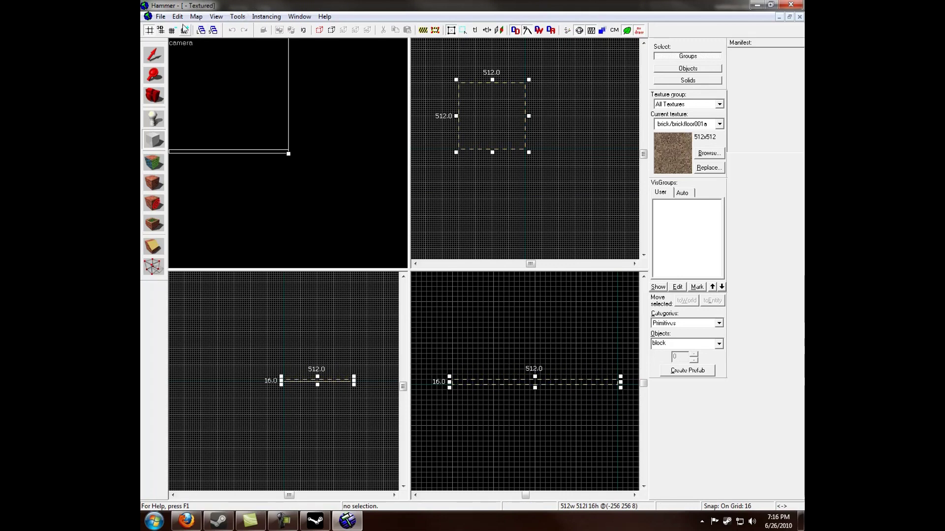
key("Return")
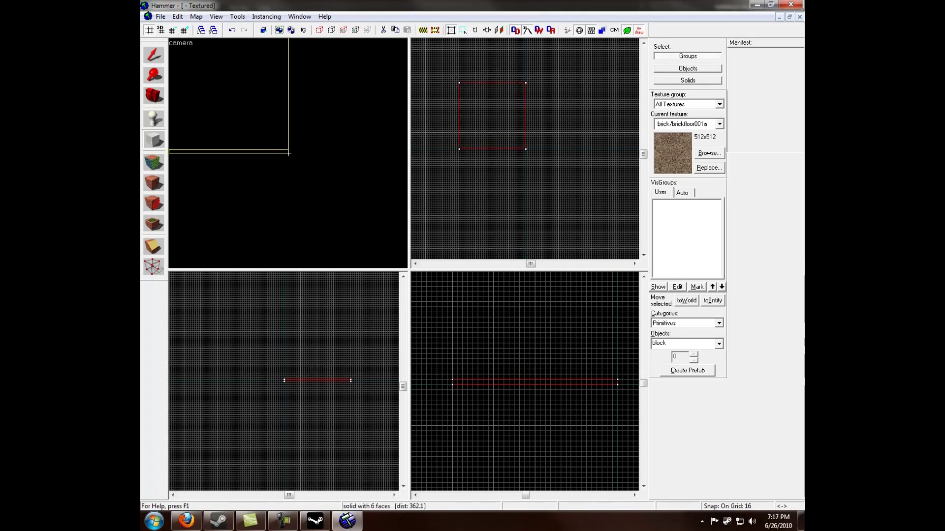
key("s")
key("w")
key("z")
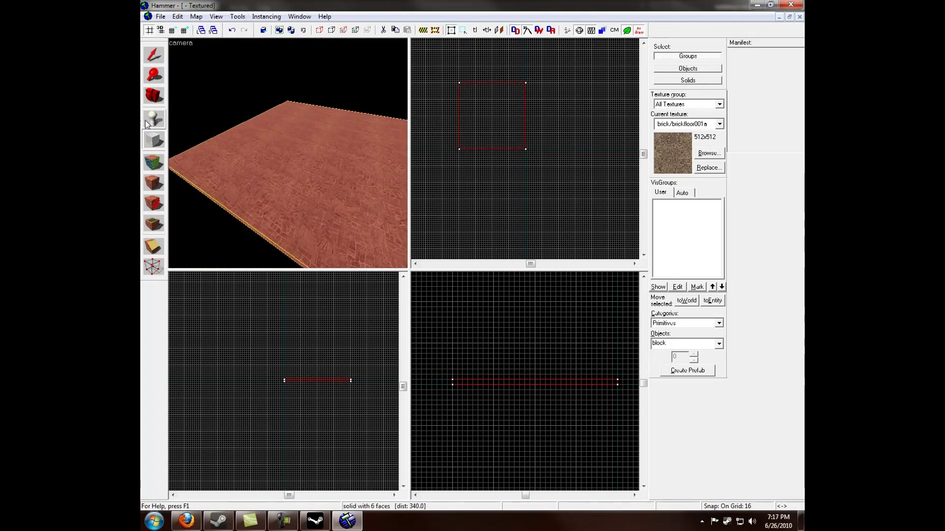
Step: Set the grid to 8 and outline a wall block 8 wide and 504 long along the floor's left edge in the top view
left_click(153, 143)
scroll(460, 79, "up", 4)
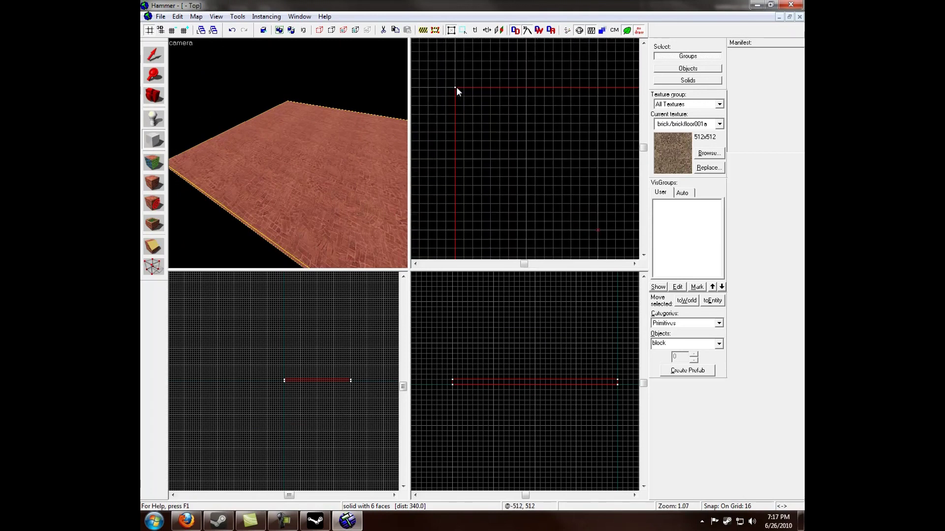
left_click_drag(456, 87, 462, 99)
left_click(172, 31)
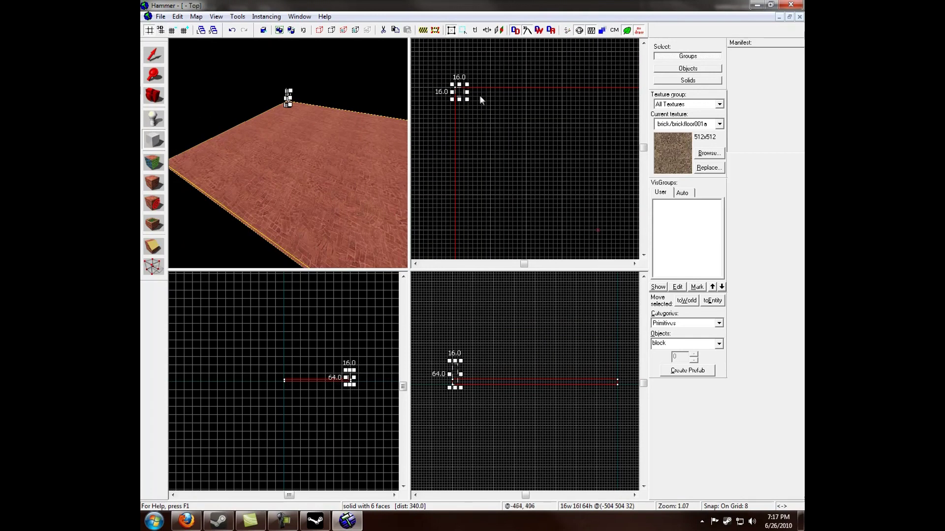
scroll(479, 96, "up", 2)
left_click_drag(475, 97, 505, 191)
scroll(463, 213, "down", 10)
scroll(518, 168, "up", 7)
scroll(507, 194, "down", 5)
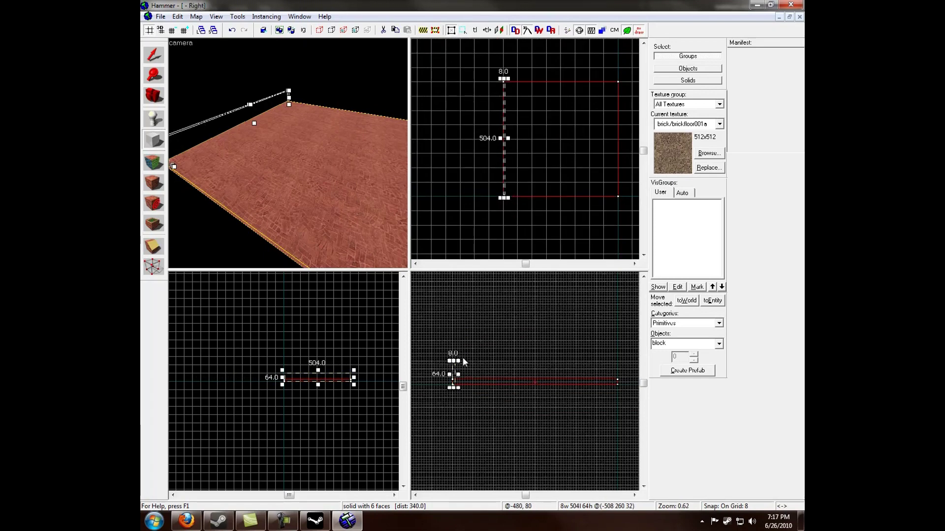
Step: Raise the wall outline onto the floor's upper surface, set its height to 128 units and create the wall
scroll(463, 359, "up", 6)
left_click_drag(435, 421, 435, 405)
scroll(479, 379, "down", 4)
scroll(469, 379, "up", 3)
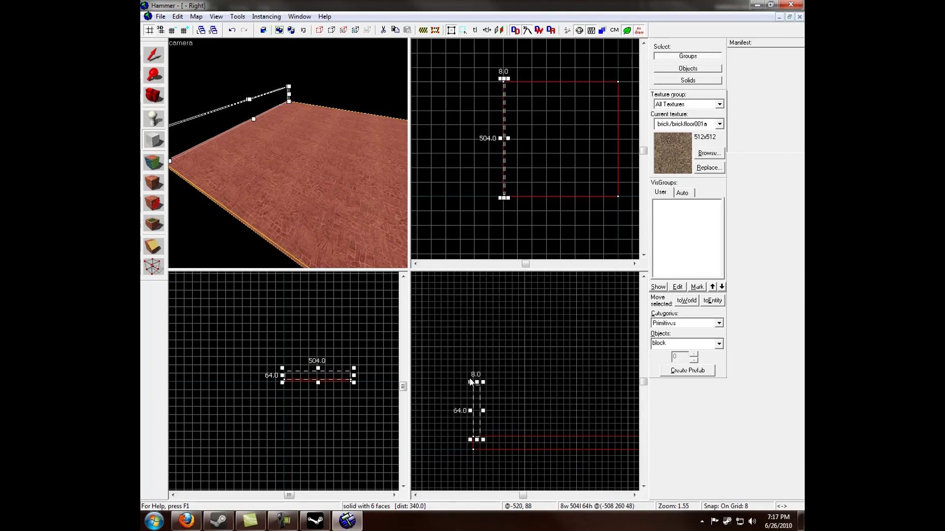
left_click_drag(477, 382, 477, 334)
key("Return")
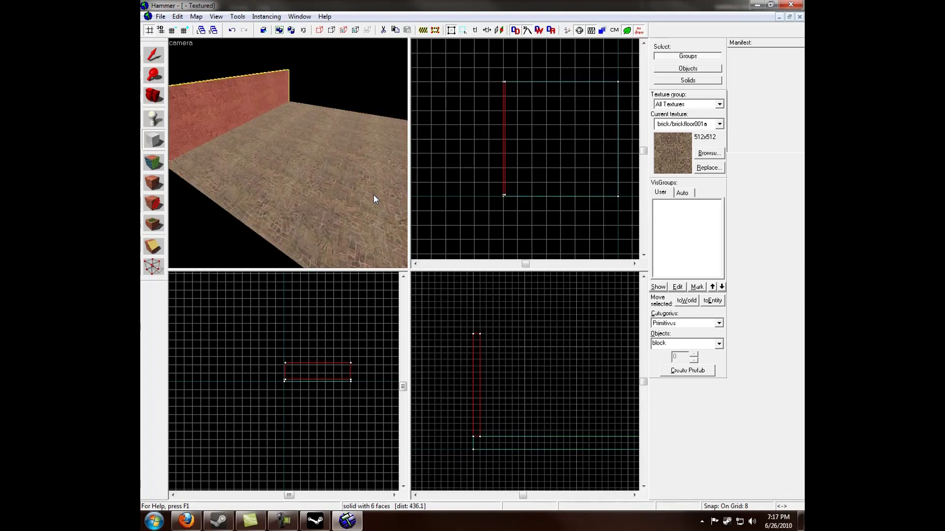
Step: Create a second wall, 512 × 8 × 128, along the floor's lower edge in the top view
key("shift+s")
left_click(153, 140)
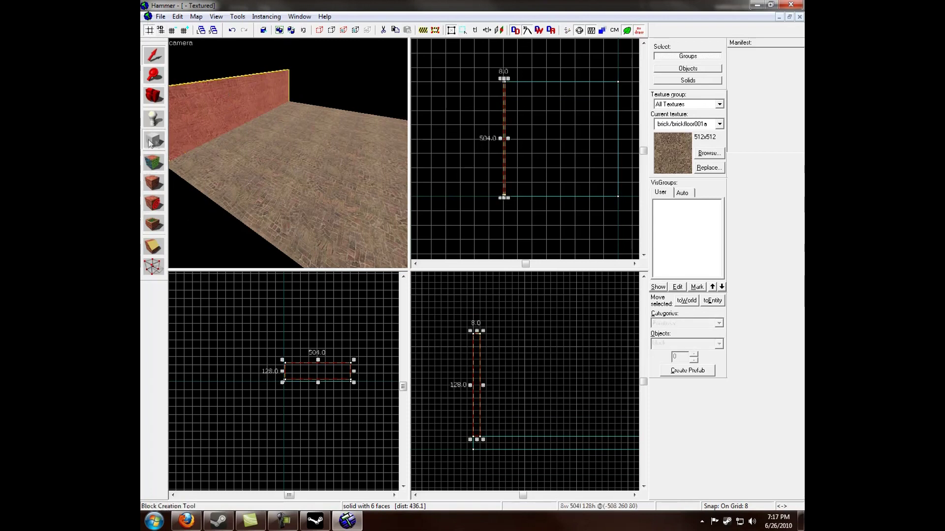
scroll(503, 190, "up", 5)
left_click_drag(500, 188, 567, 161)
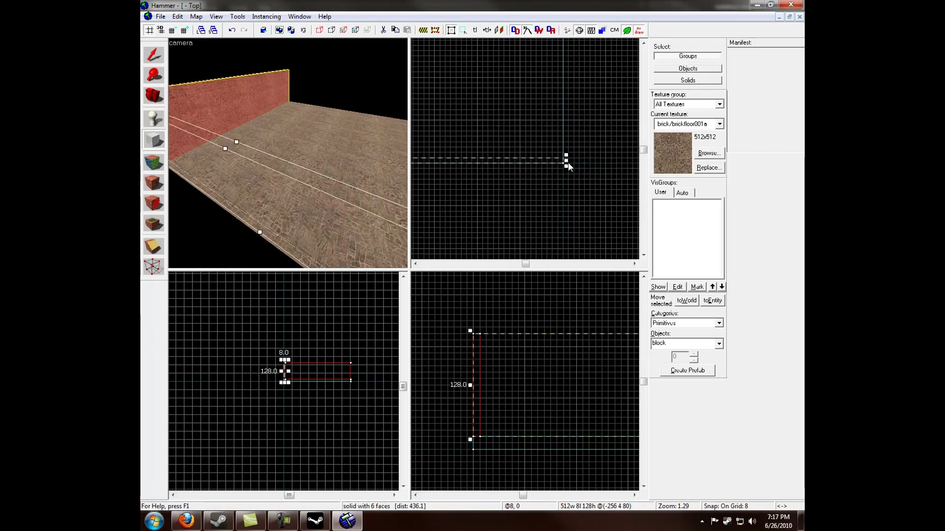
key("Return")
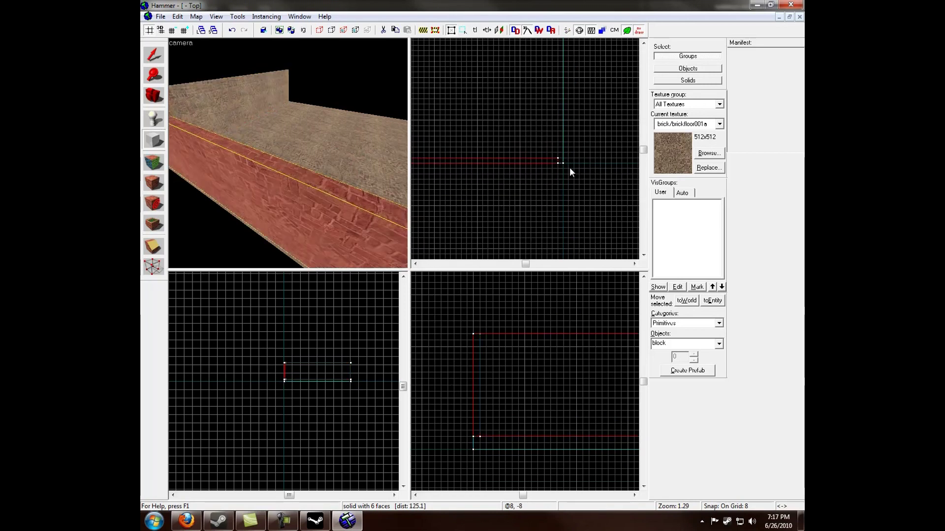
Step: Create a third wall, 504 × 8 × 128, along the floor's upper edge in the top view
scroll(562, 74, "down", 11)
mouse_move(558, 162)
left_mouse_down()
mouse_move(562, 42)
mouse_move(538, 150)
mouse_move(532, 104)
mouse_move(545, 122)
mouse_move(461, 152)
mouse_move(562, 136)
mouse_move(581, 149)
mouse_move(563, 152)
left_mouse_up()
scroll(535, 132, "up", 6)
scroll(533, 106, "up", 3)
key("Return")
scroll(544, 121, "down", 10)
scroll(563, 136, "up", 10)
key("Return")
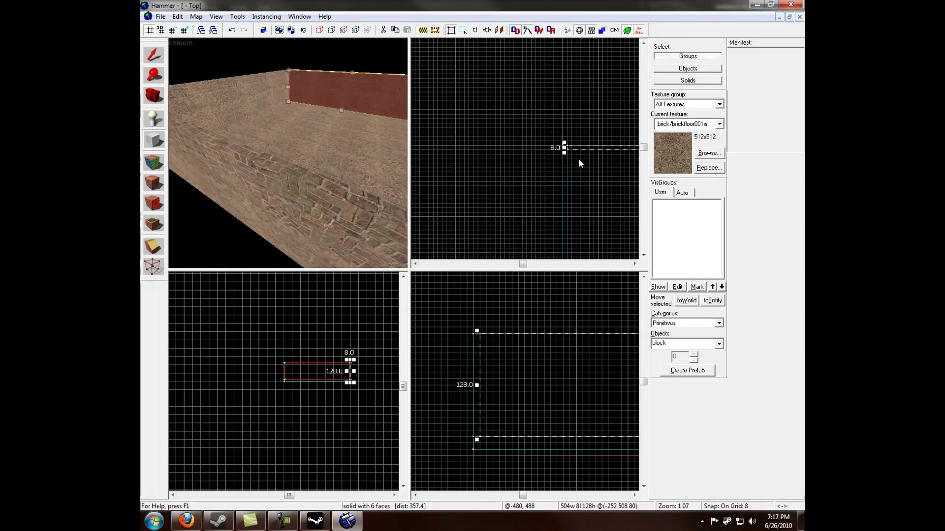
key("z")
key("s")
key("w")
key("z")
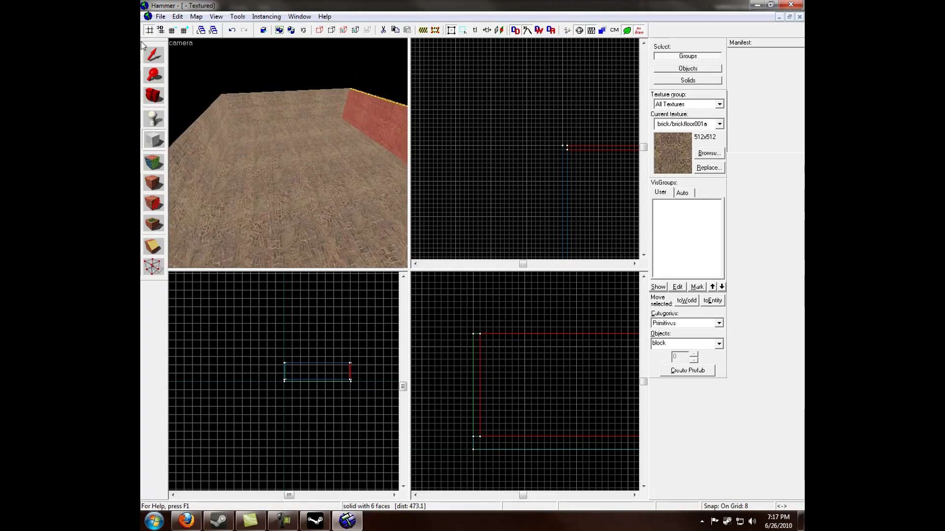
Step: Copy the 512 × 512 × 16 floor block up onto the top of the walls as the ceiling
left_click(153, 55)
left_click(525, 437)
mouse_move(486, 451)
left_mouse_down()
mouse_move(480, 326)
mouse_move(485, 335)
left_mouse_up()
key("w")
key("z")
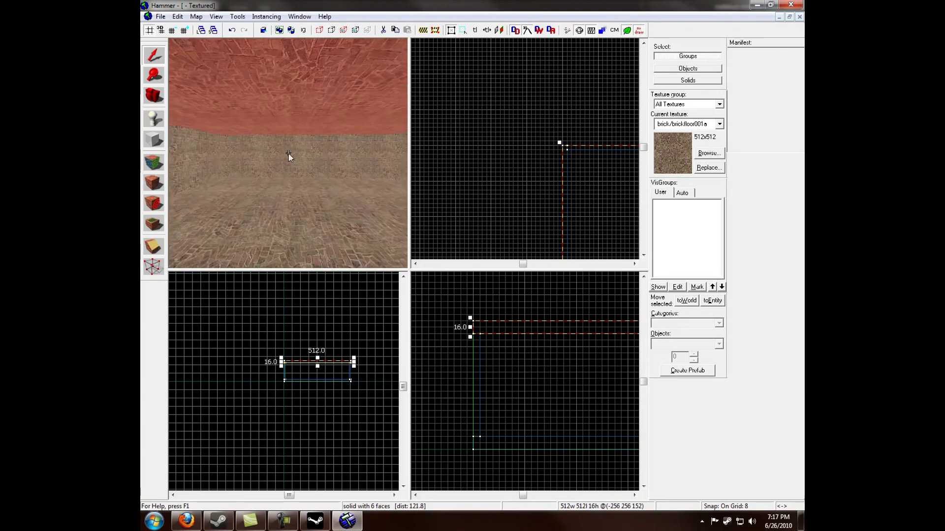
Step: Select the 8 × 504 × 128 wall and place a vertical clipping line across it at 224 units in the front view
left_click(289, 156)
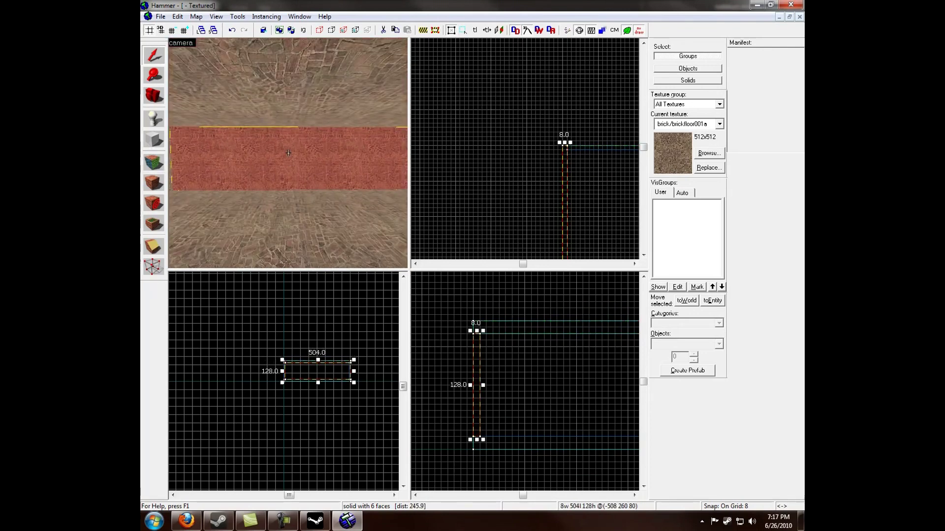
key("s")
key("w")
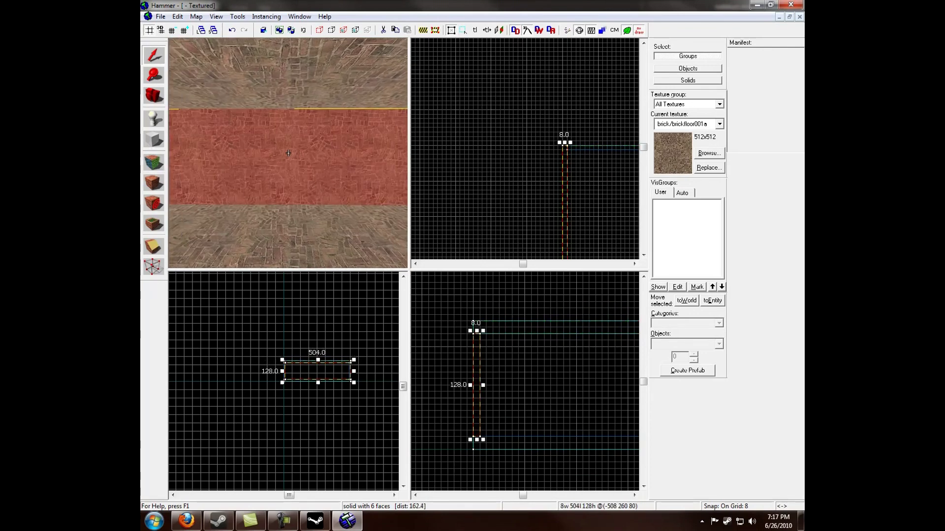
key("s")
key("z")
scroll(315, 379, "up", 6)
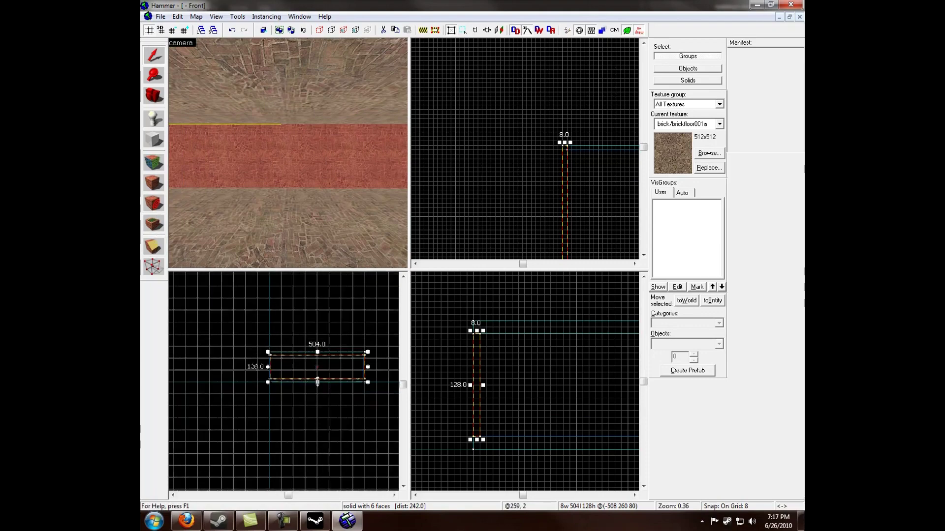
scroll(312, 362, "down", 3)
scroll(305, 359, "up", 5)
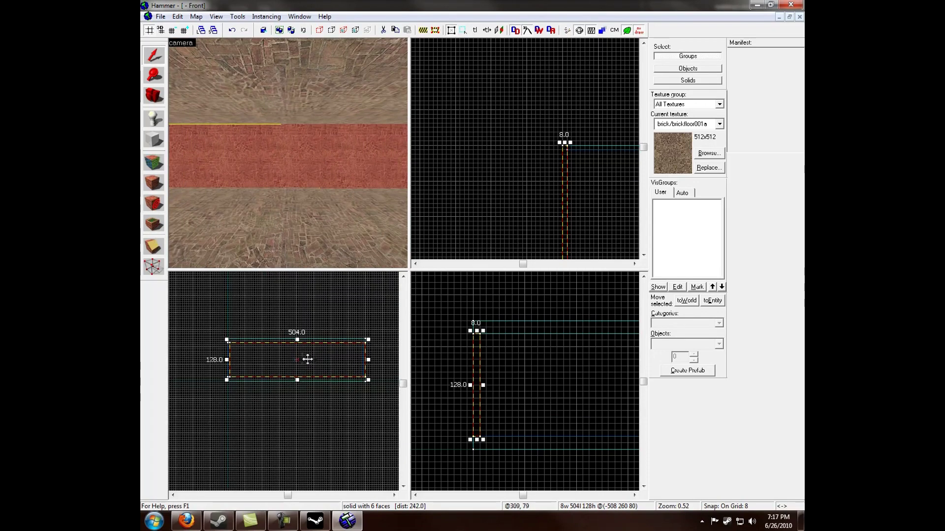
scroll(301, 357, "down", 2)
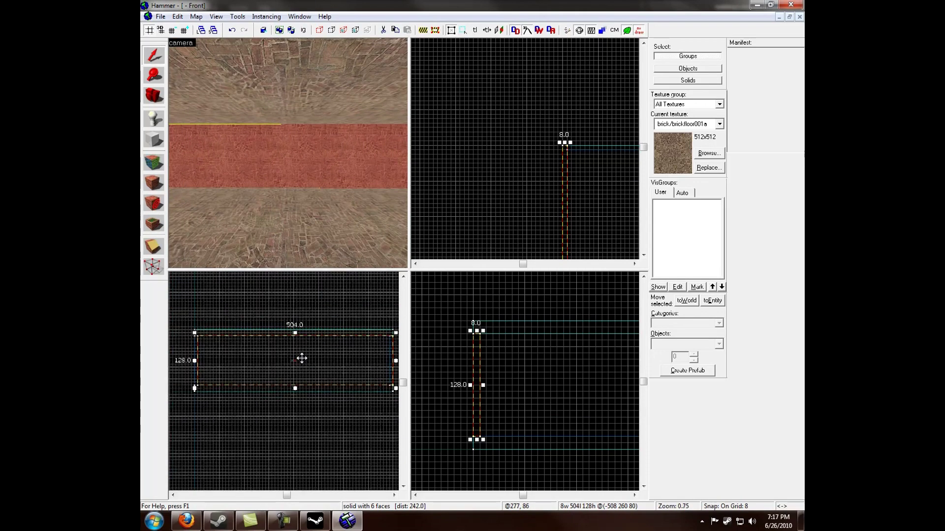
left_click(152, 248)
scroll(285, 339, "up", 3)
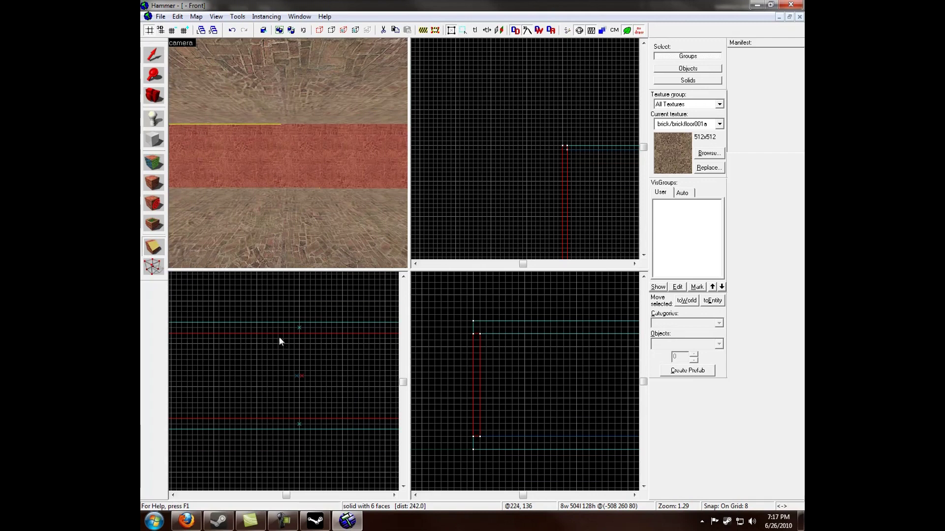
scroll(279, 340, "down", 2)
scroll(274, 329, "up", 2)
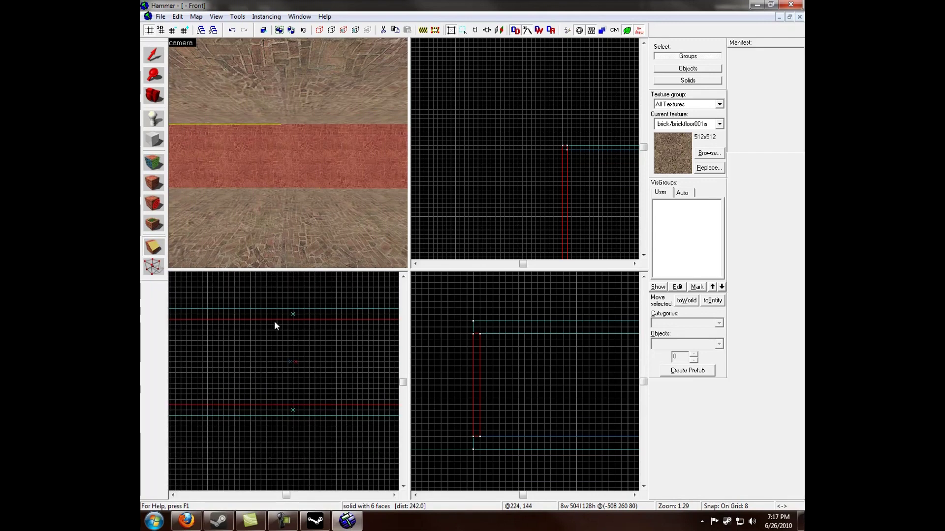
left_click_drag(276, 321, 279, 334)
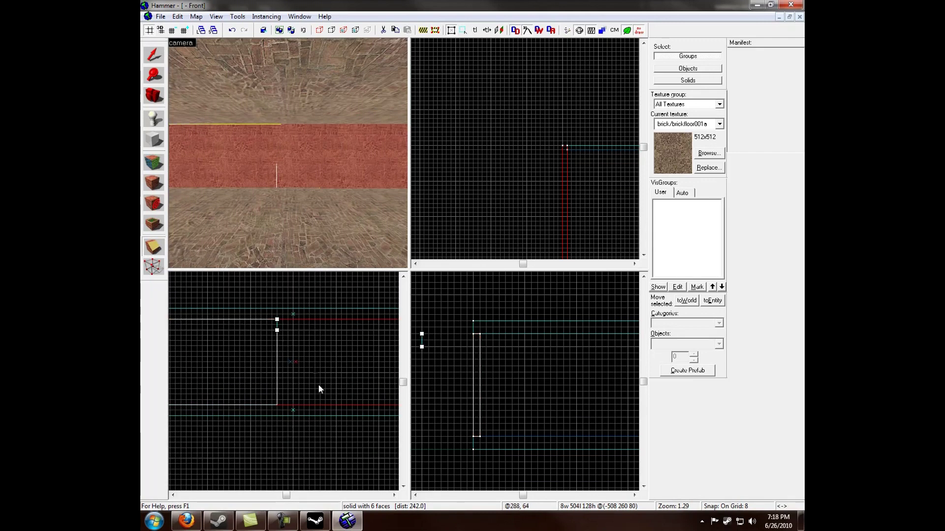
Step: Set the clipping mode to keep both sides and split the 504-unit wall along the vertical clipping line
left_click(162, 248)
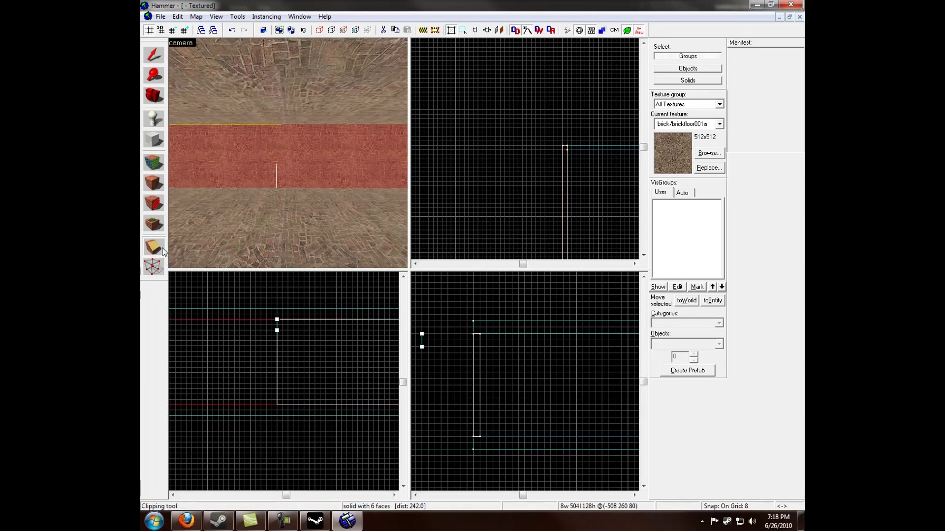
left_click(162, 248)
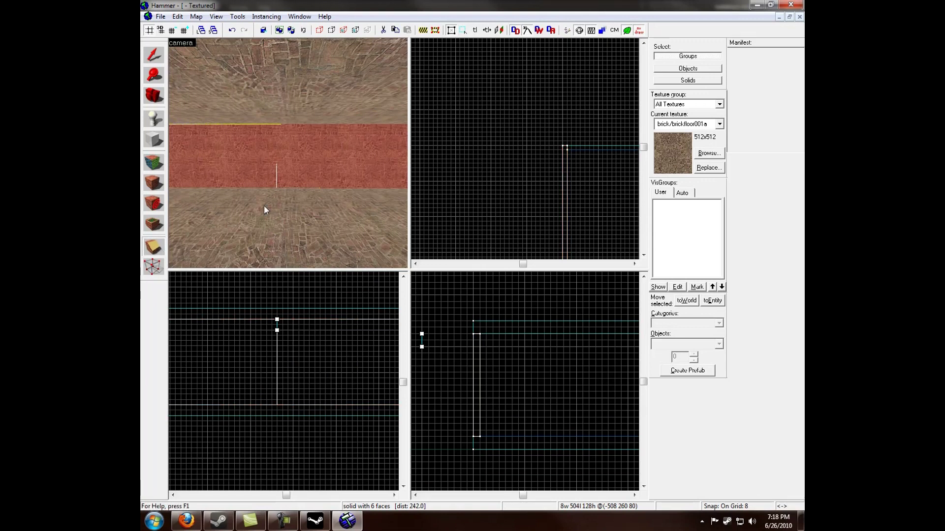
key("Return")
left_click(158, 60)
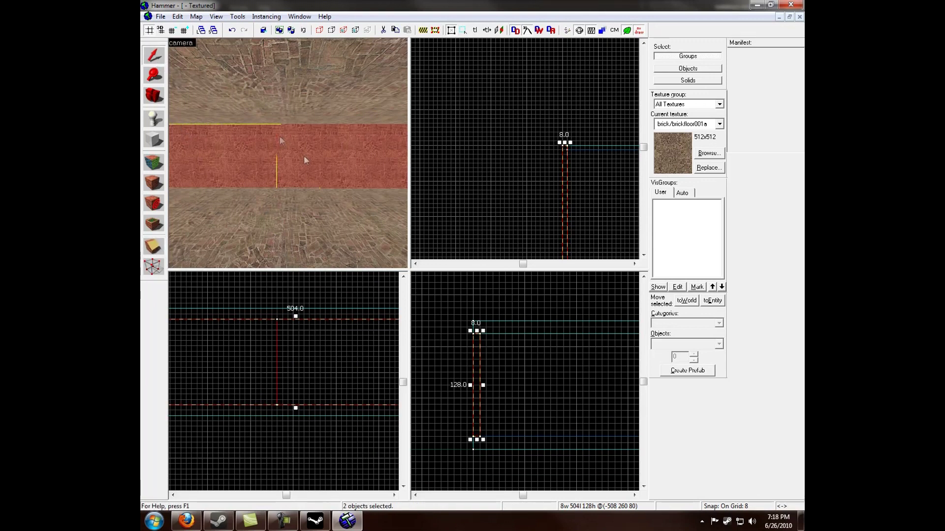
Step: Split the 280-unit wall piece vertically 48 units from the first cut, using a 48 × 24 guide block for measurement
left_click(331, 168)
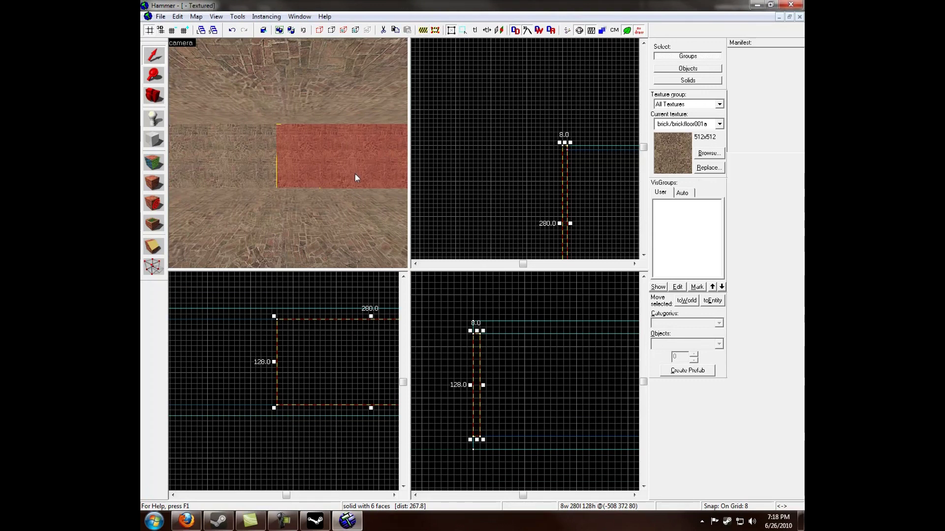
key("shift+b")
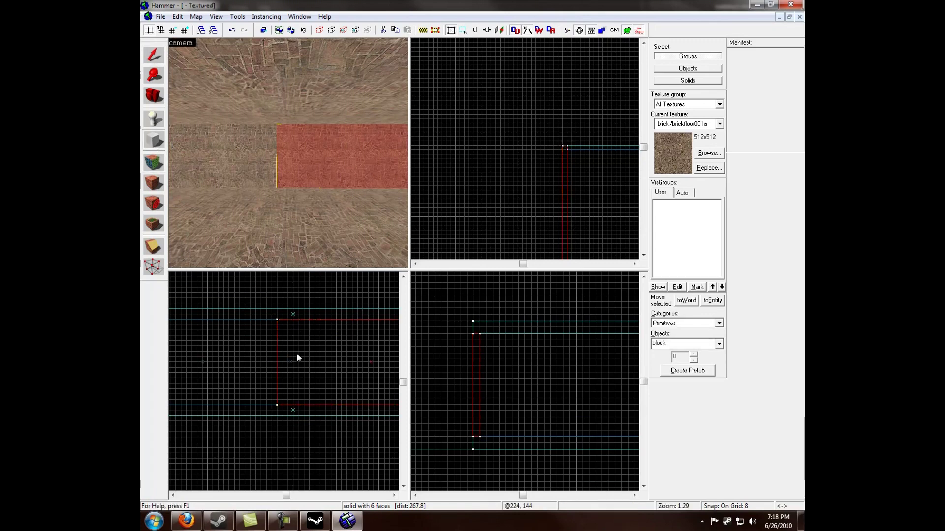
left_click_drag(277, 329, 311, 345)
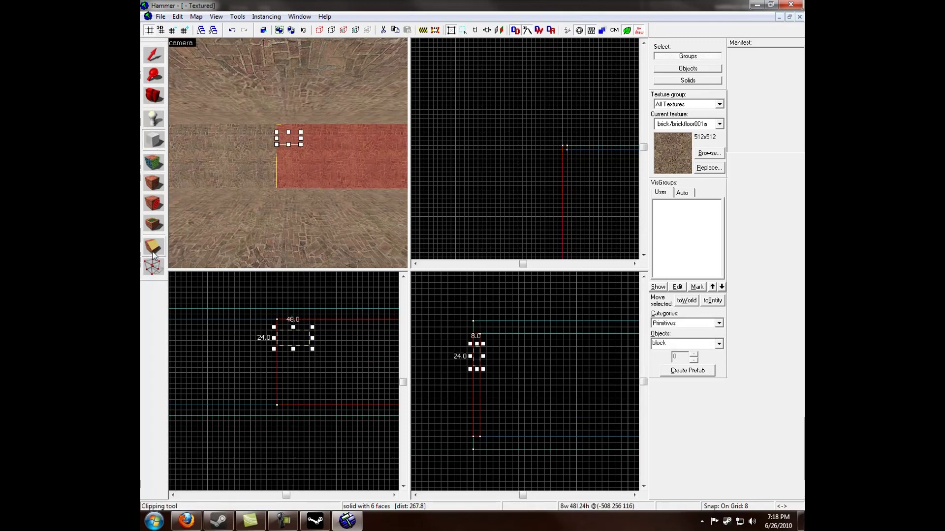
scroll(305, 338, "up", 1)
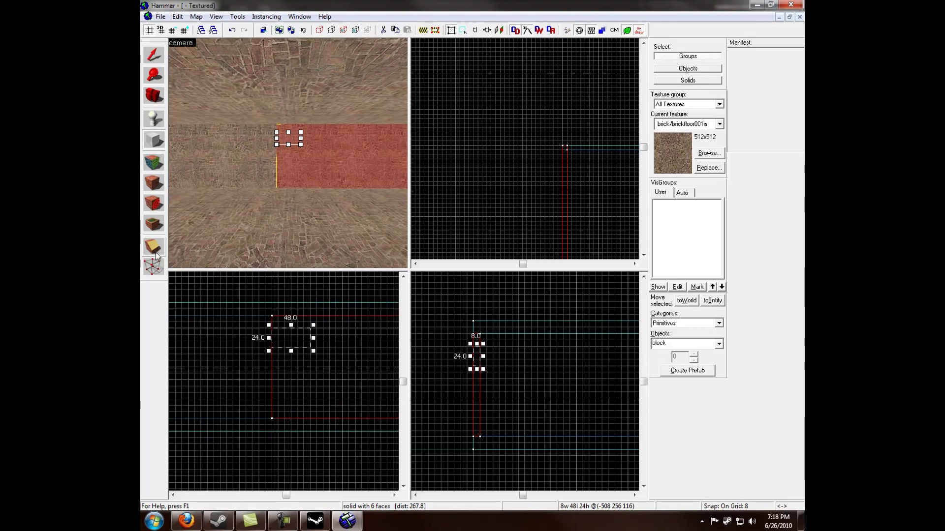
key("shift+x")
left_click_drag(310, 322, 310, 328)
key("Return")
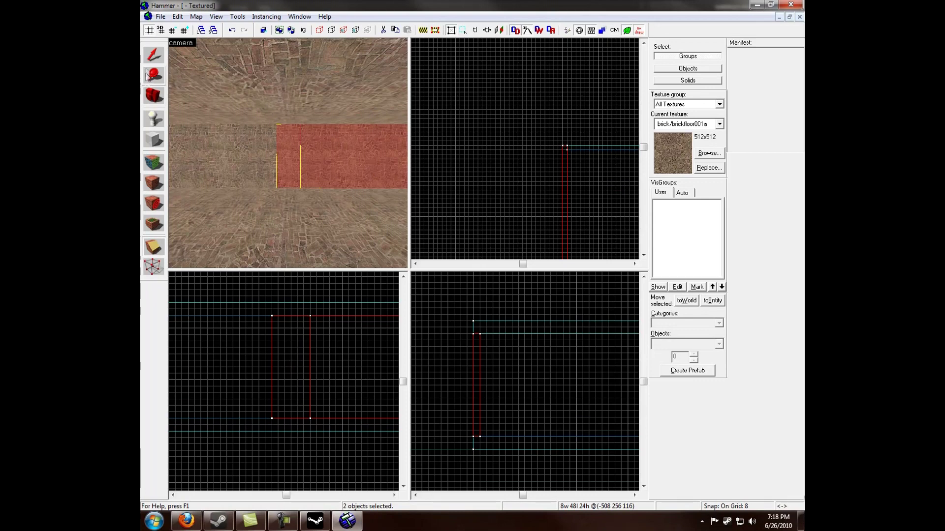
Step: Select only the 48-unit-wide wall piece between the two vertical cuts
key("shift+s")
key("w")
key("z")
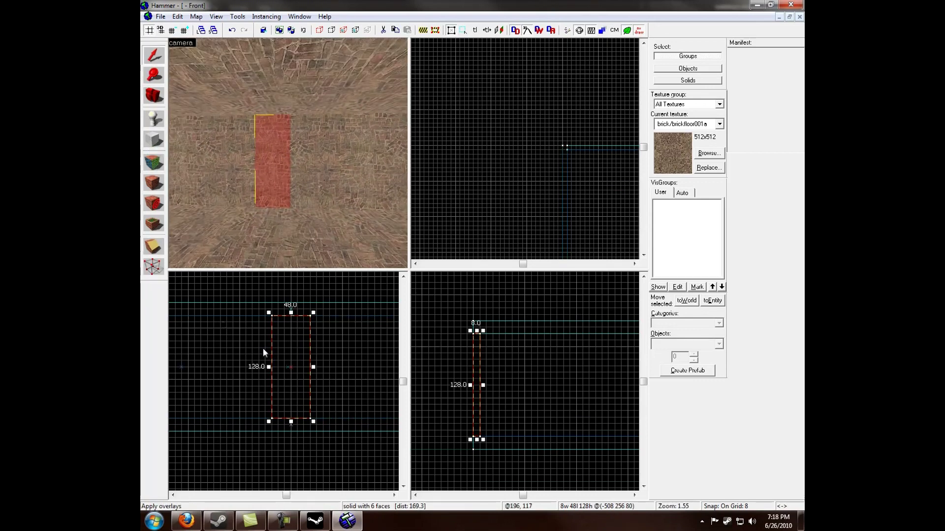
left_click(154, 140)
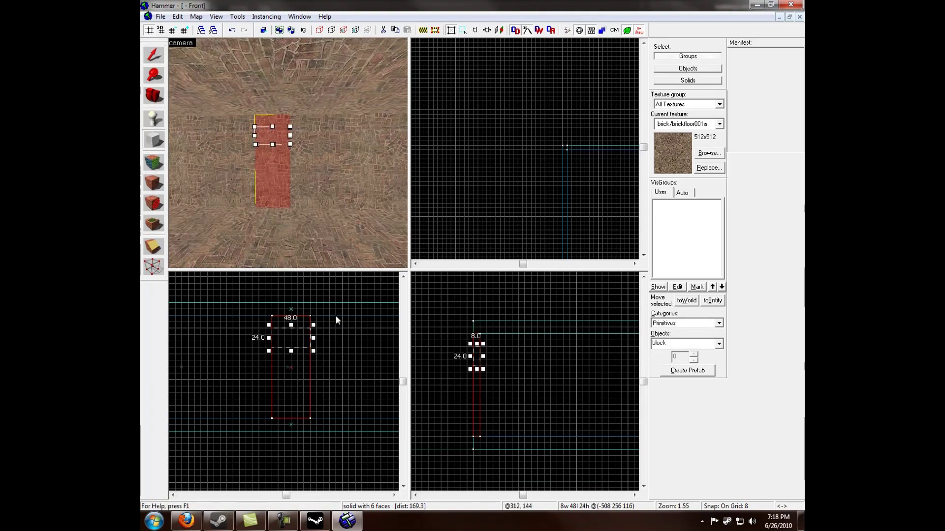
left_click_drag(336, 315, 374, 351)
key("shift+s")
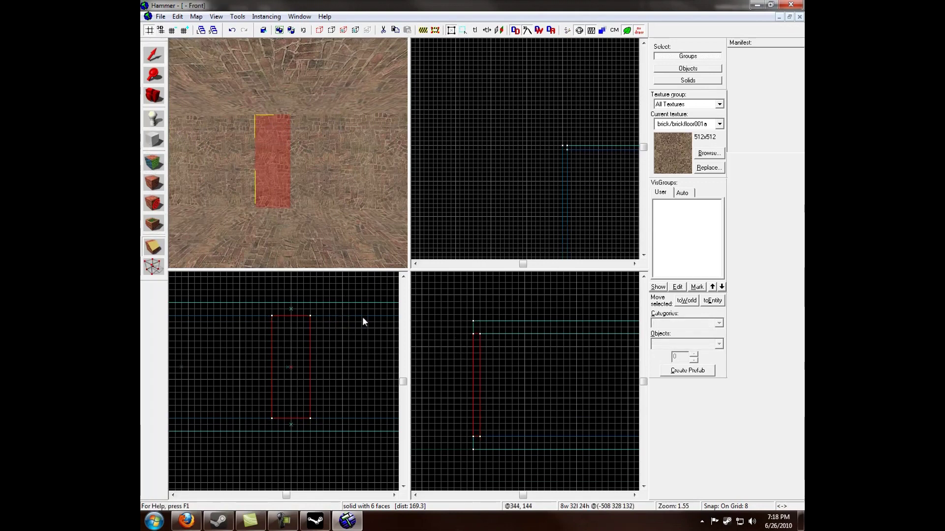
left_click(303, 157)
left_click(279, 144)
key("alt+Return")
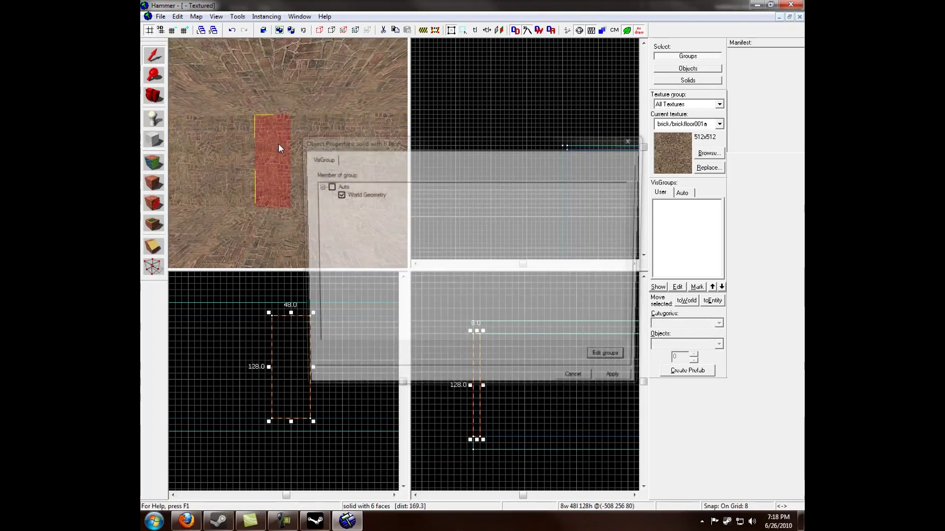
key("Escape")
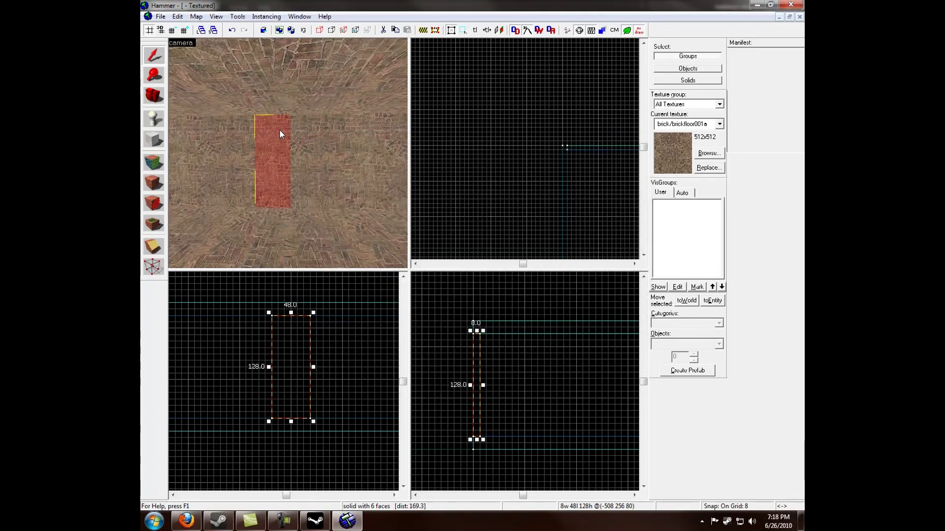
Step: Set the grid to 4 units and split the 48-unit piece horizontally 20 units below its top, measured with a 16 × 20 guide block
key("shift+b")
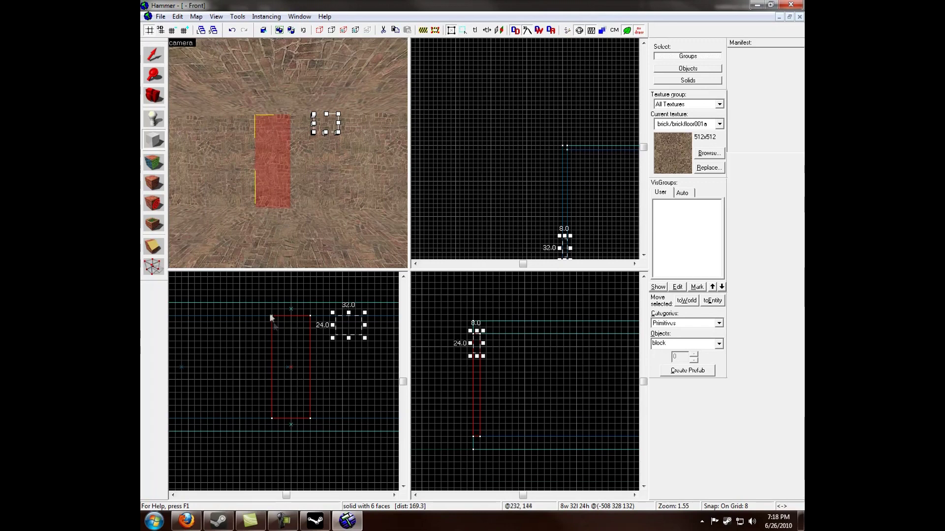
left_click_drag(271, 317, 284, 333)
scroll(284, 332, "up", 4)
key("bracketleft")
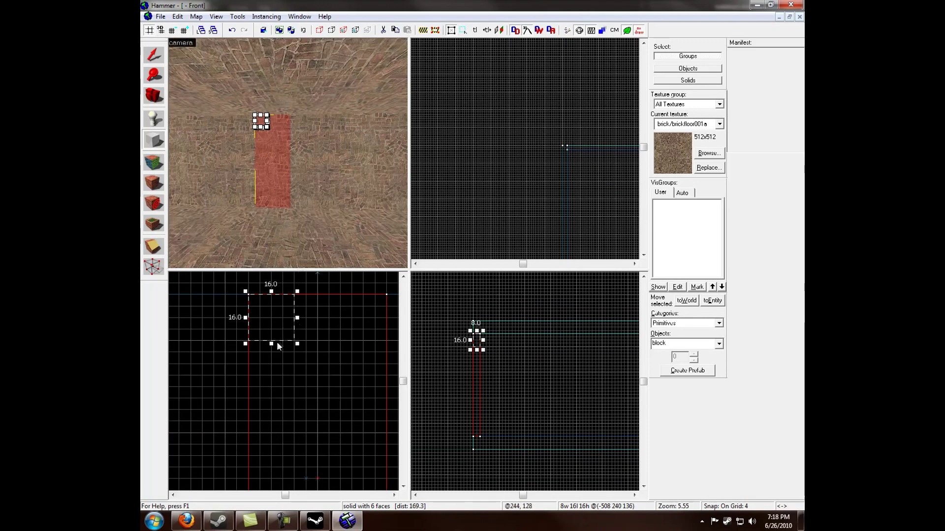
left_click_drag(272, 344, 271, 351)
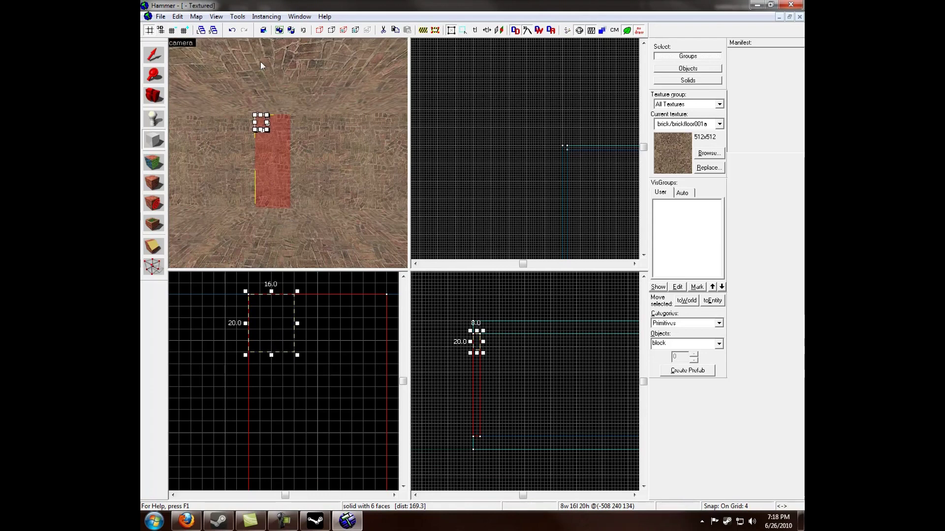
left_click(153, 247)
left_click_drag(270, 352, 282, 352)
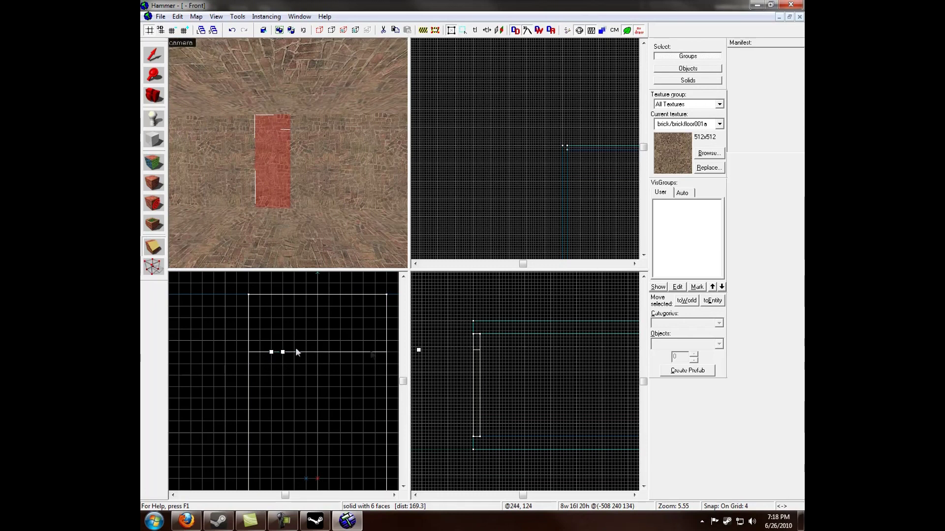
key("Return")
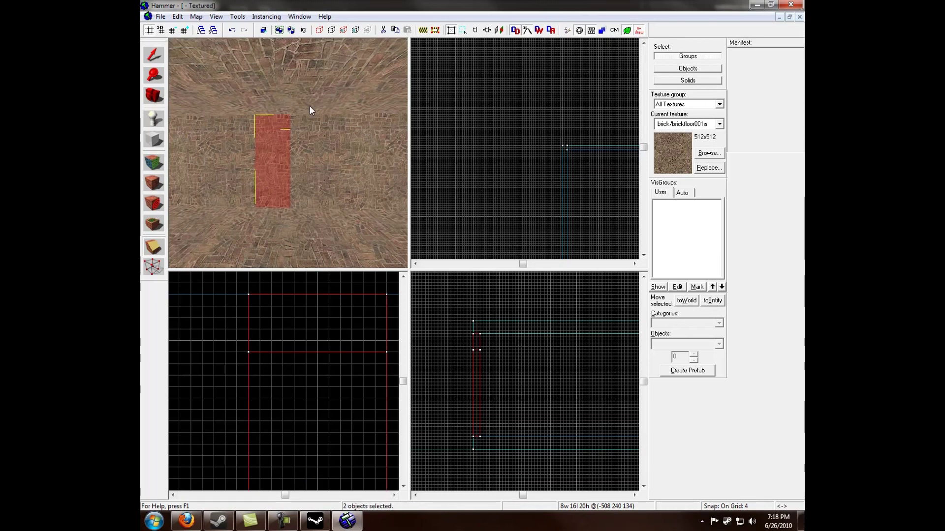
Step: Check the separate wall pieces by selecting them, and delete the 48 × 108 lower piece to open a doorway
scroll(252, 98, "up", 2)
left_click(150, 55)
left_click(238, 119)
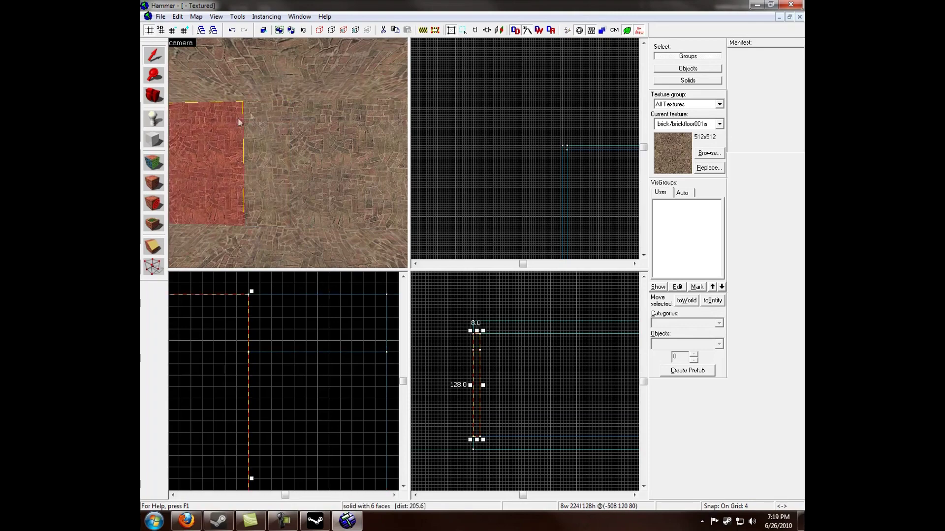
left_click(316, 115)
left_click(217, 119)
left_click(264, 140)
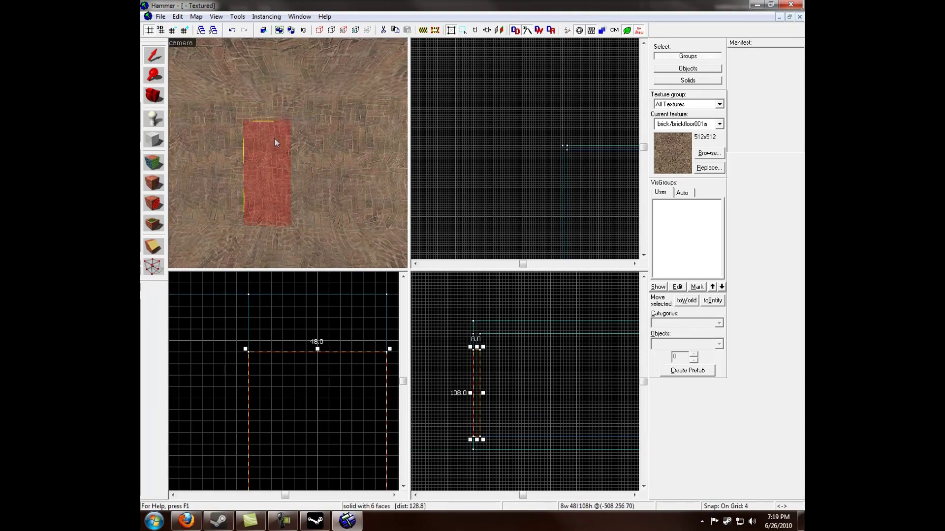
scroll(274, 138, "down", 1)
scroll(301, 375, "down", 14)
scroll(294, 375, "up", 3)
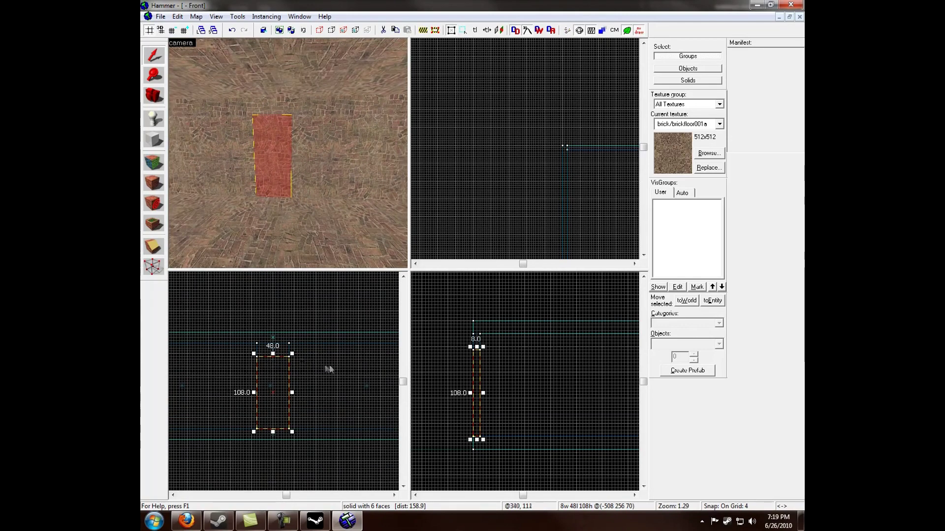
left_click(271, 109)
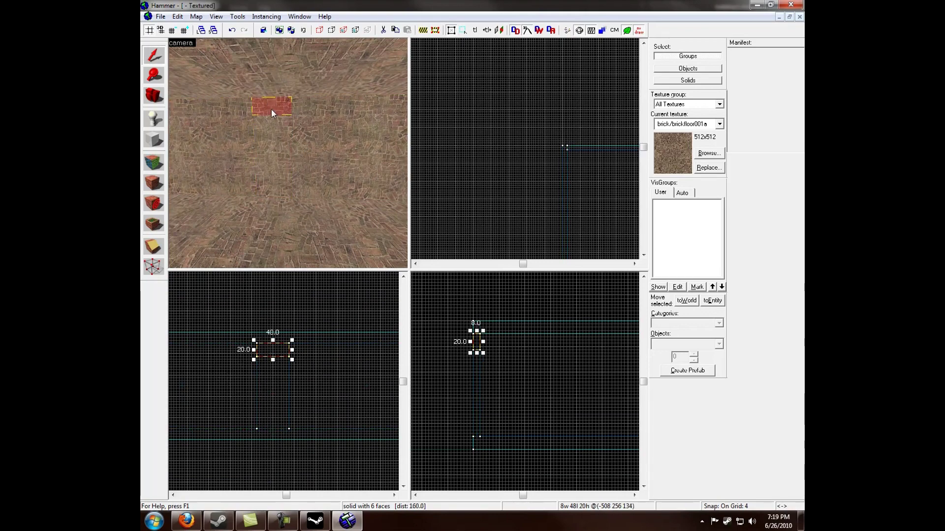
left_click(267, 143)
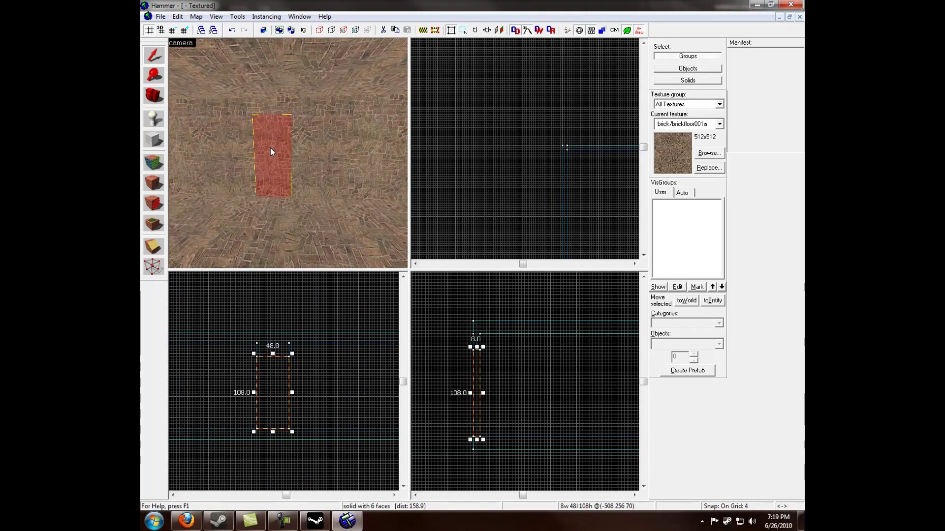
key("Delete")
Step: Examine the doorway opening up close and from a distance in the 3D view
key("w")
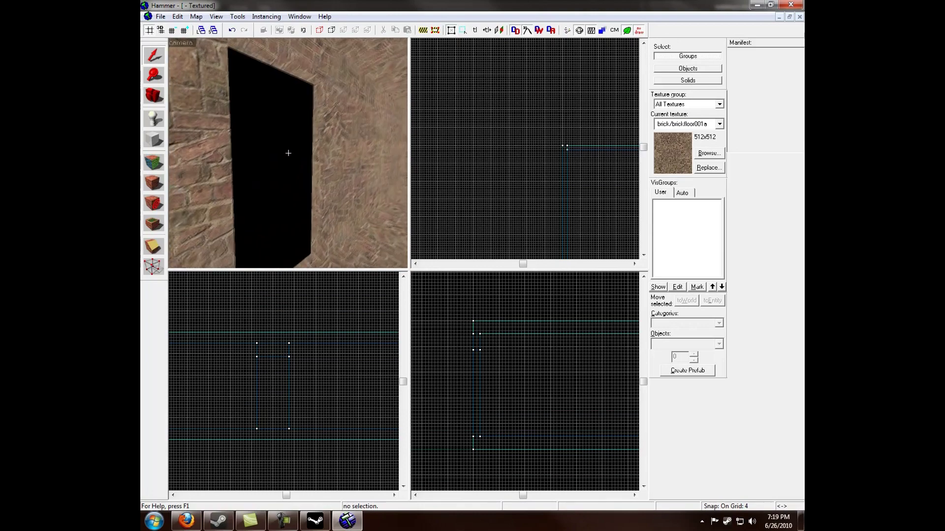
key("s")
key("w")
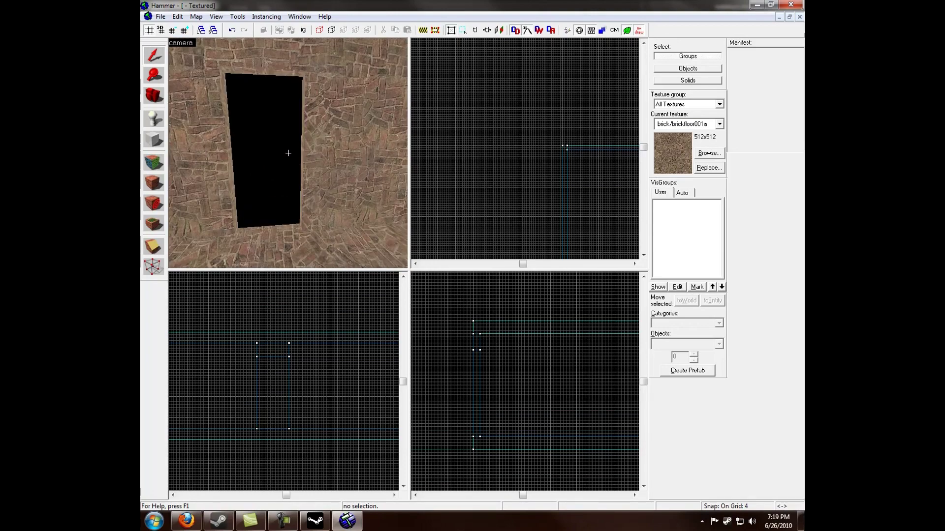
key("w")
key("s")
key("a")
key("w")
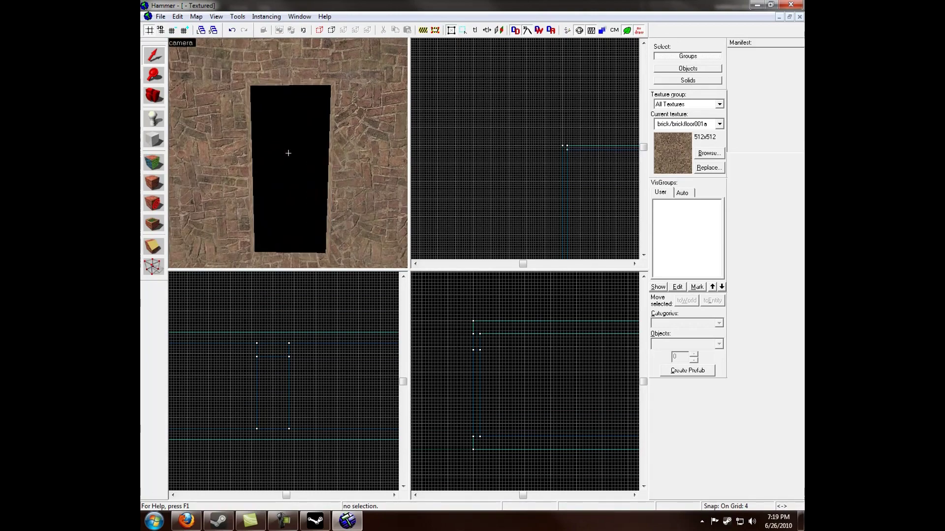
key("s")
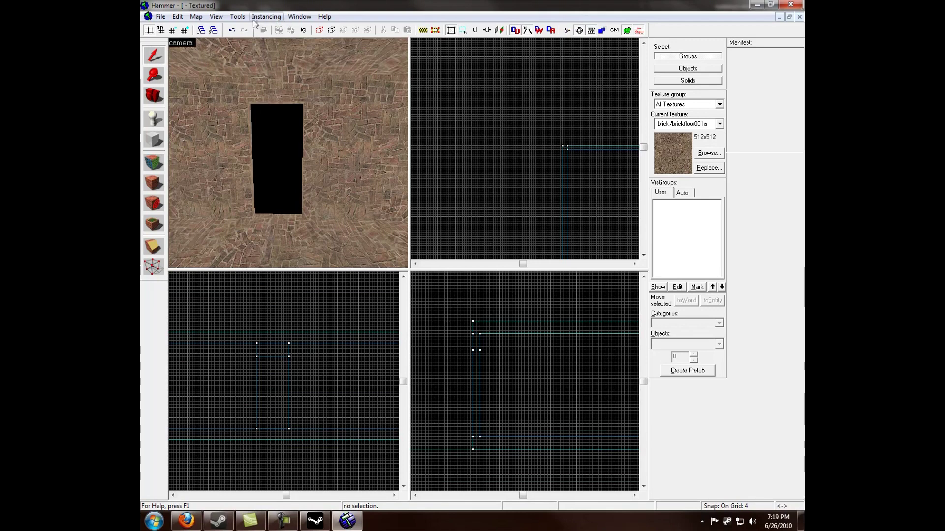
Step: Save the map as zallyclipping, overwriting the existing file
left_click(160, 18)
left_click(234, 76)
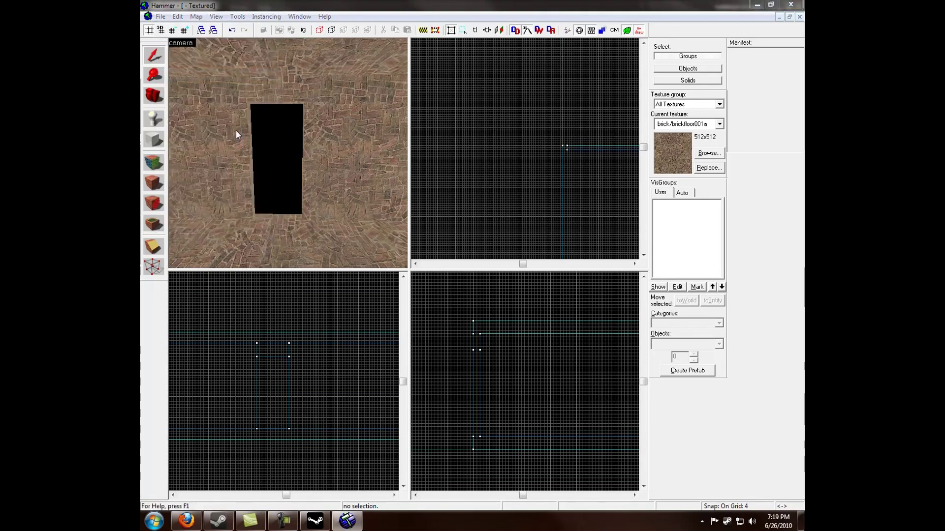
type("zallyclipp")
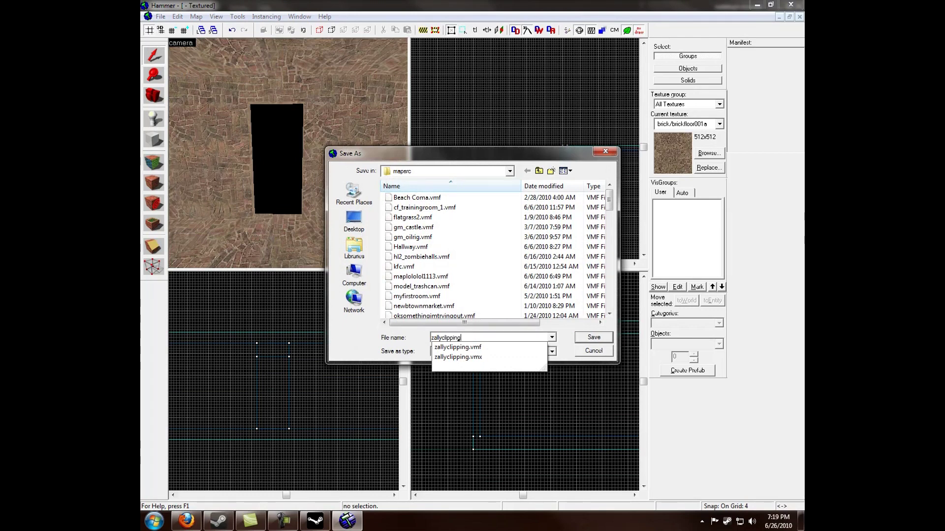
type("ing")
key("Return")
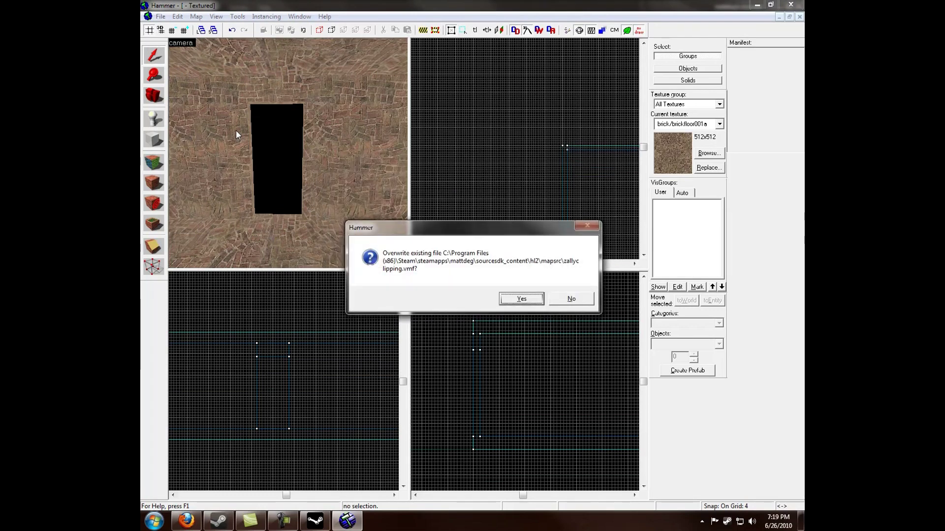
left_click(525, 303)
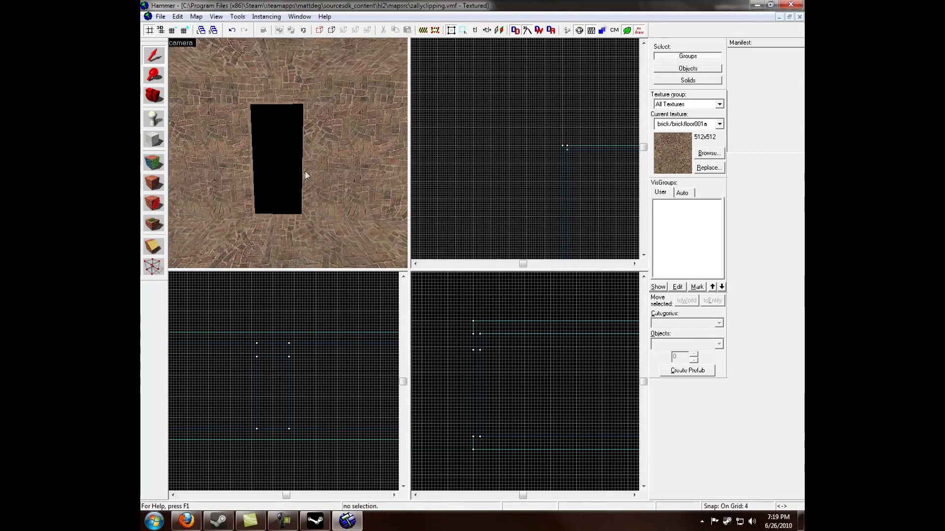
Step: Inspect the doorway from several angles and fly the camera through it in the 3D view
key("z")
key("w")
key("s")
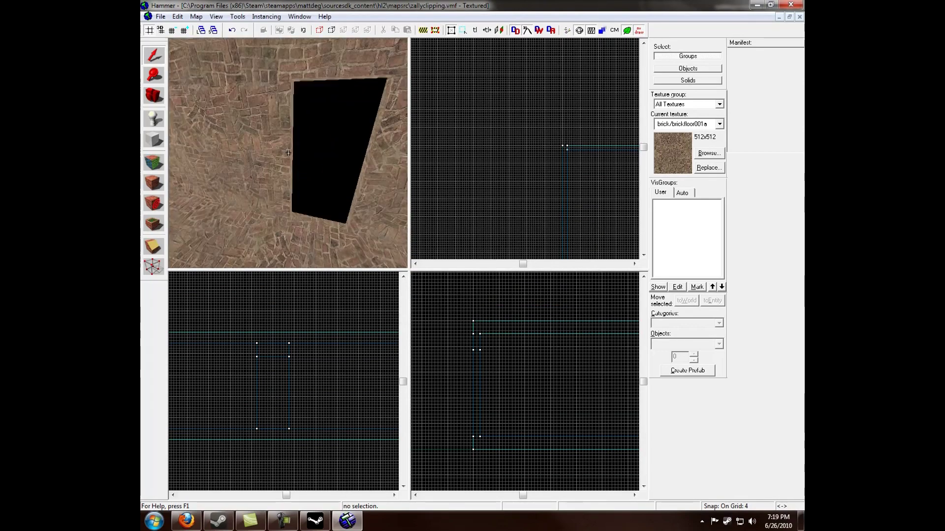
key("w")
key("s")
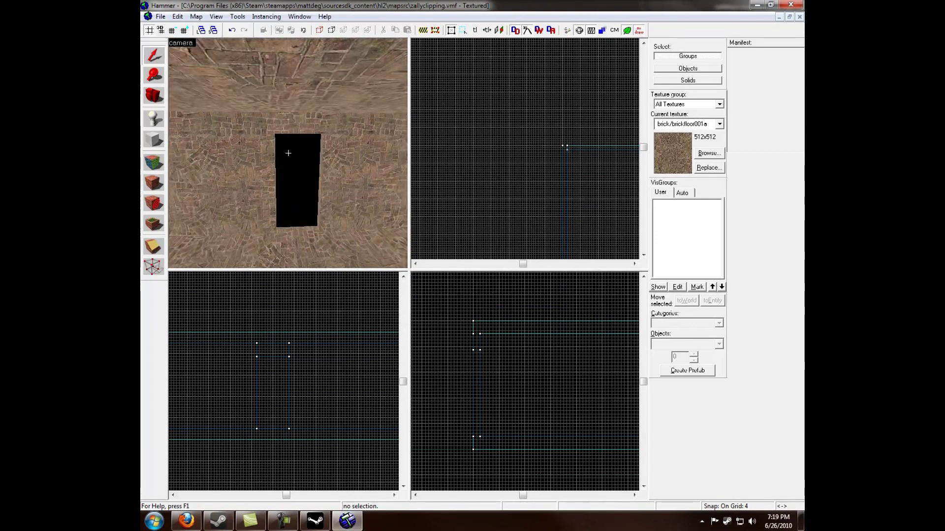
key("w")
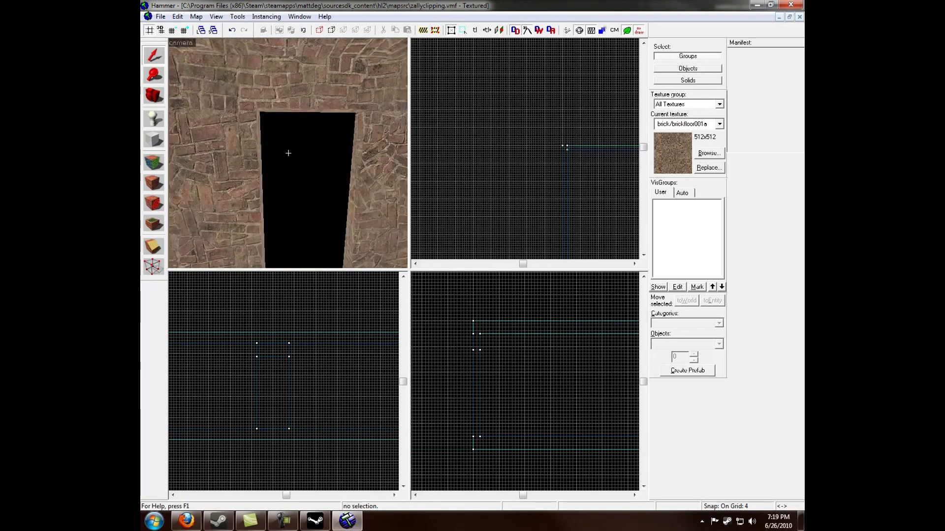
key("w")
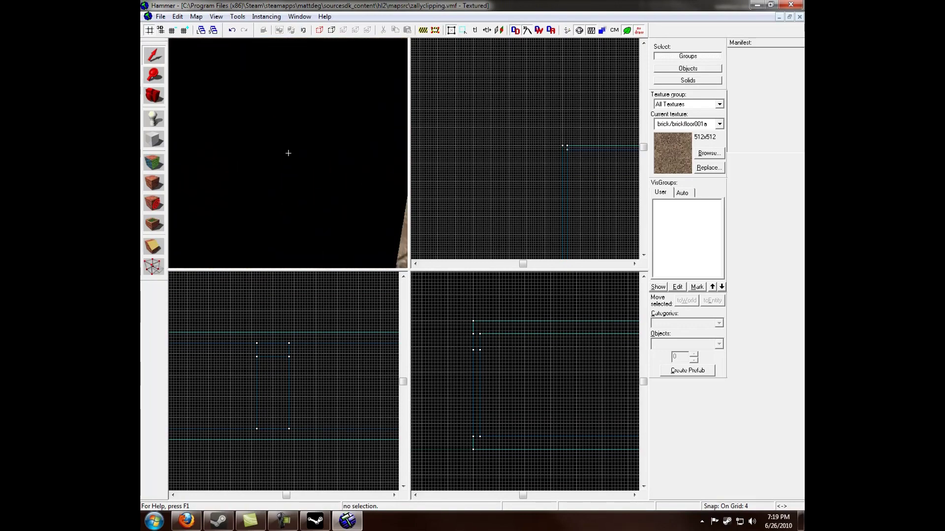
Step: Bring the camera back inside the room and examine the doorway head-on from varying distances in the 3D view
left_click_drag(288, 153, 288, 153)
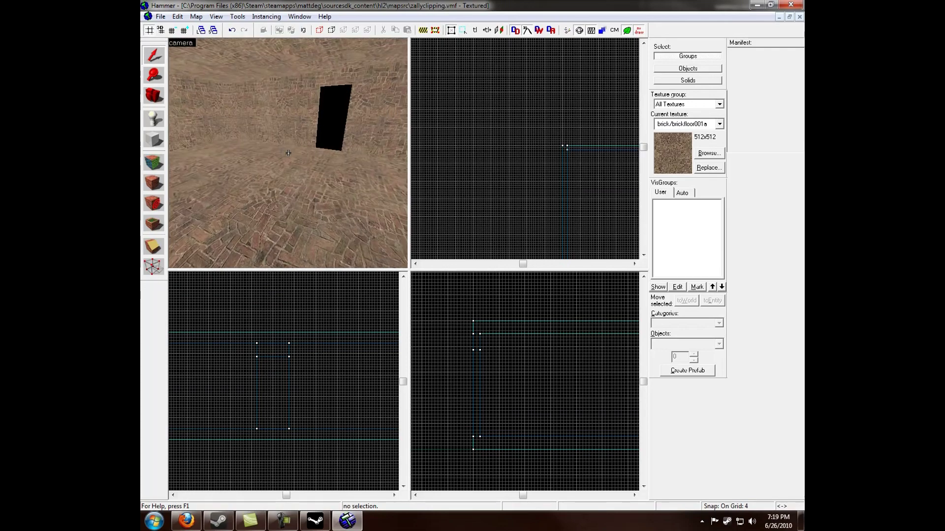
key("w")
key("s")
key("z")
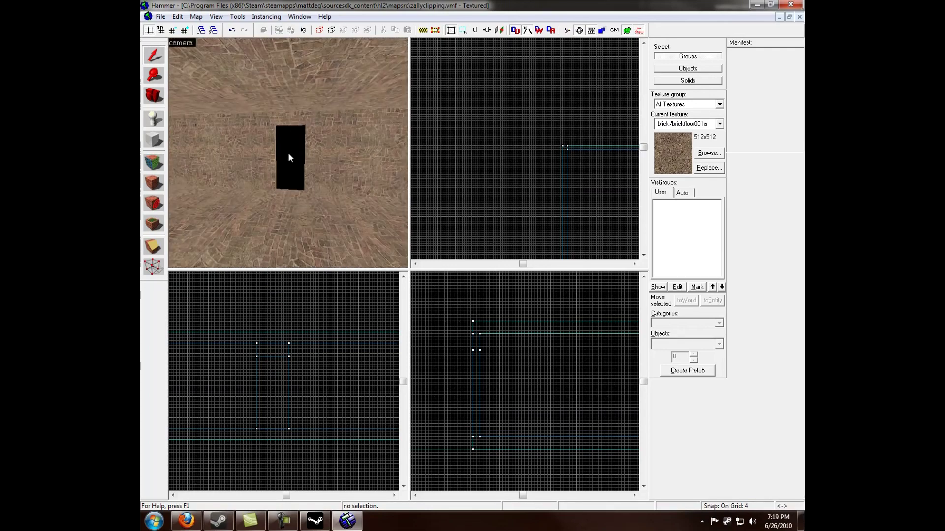
key("z")
key("s")
key("w")
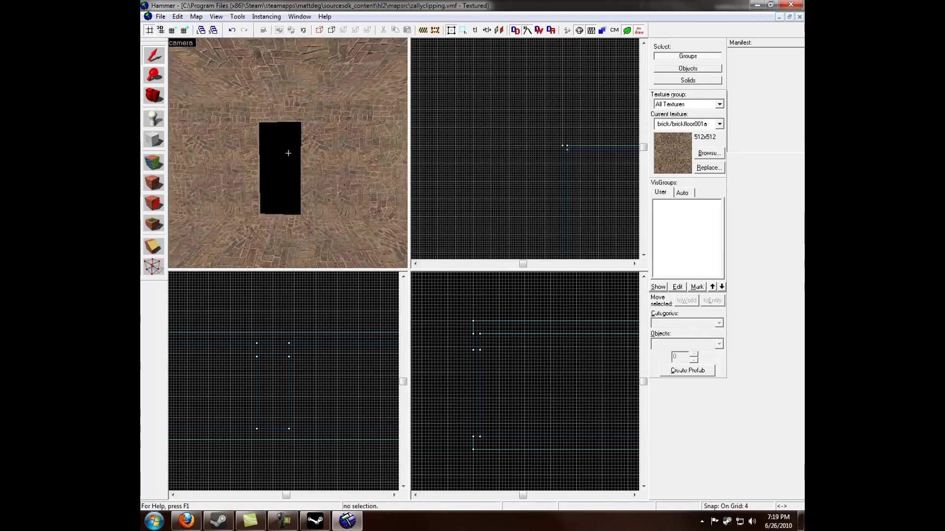
left_click_drag(288, 153, 288, 153)
key("s")
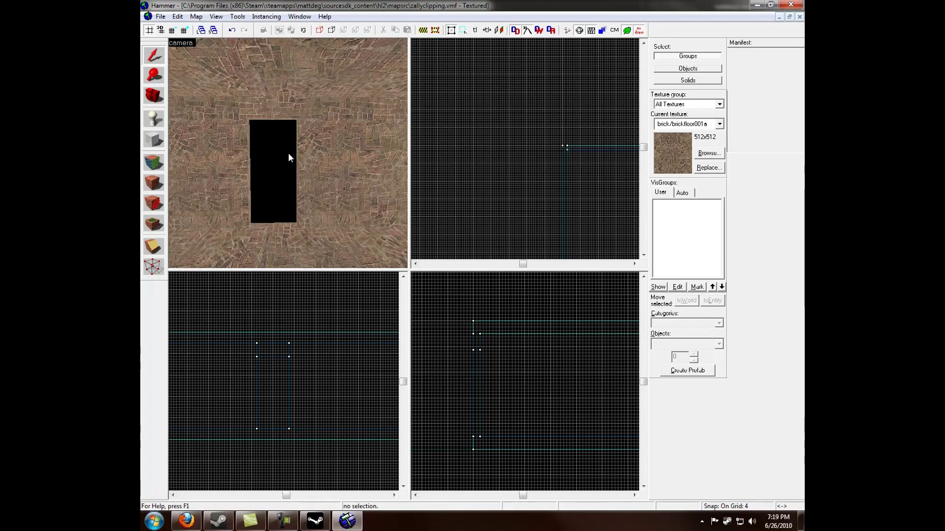
key("w")
key("a")
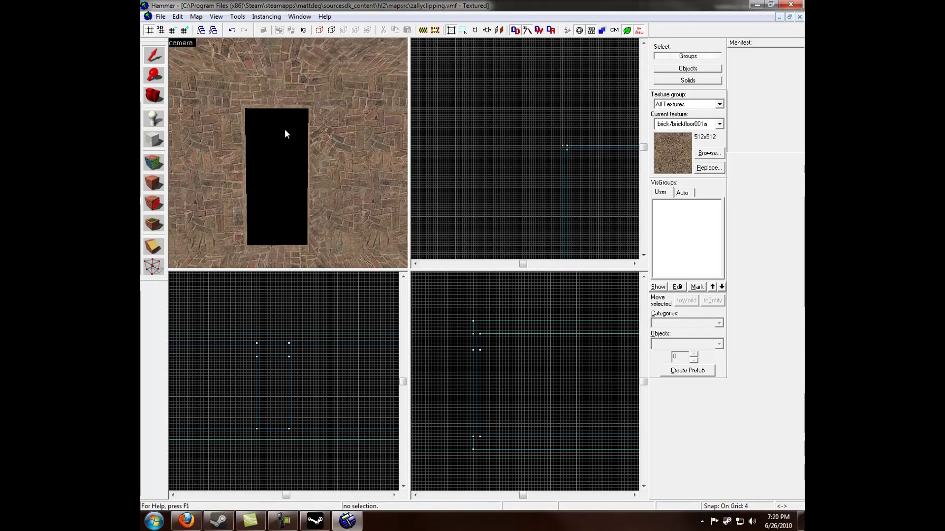
left_click(161, 16)
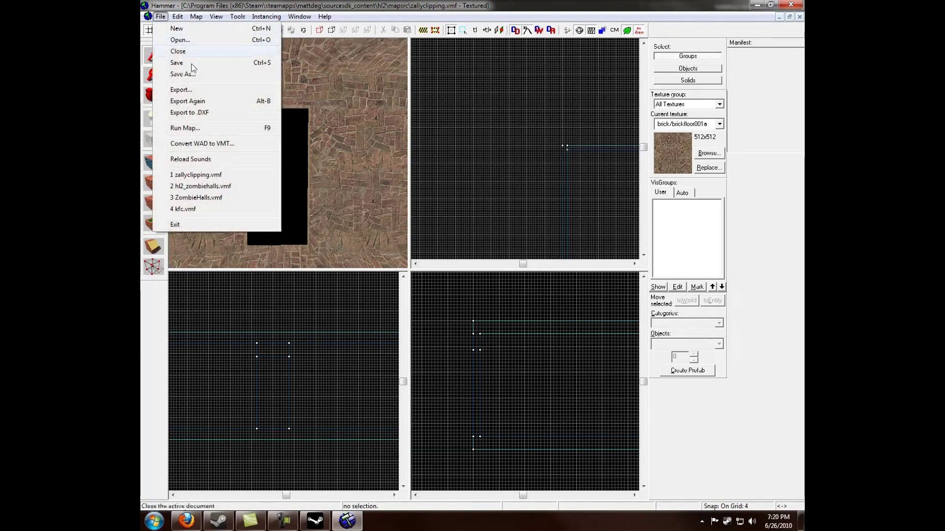
left_click(194, 74)
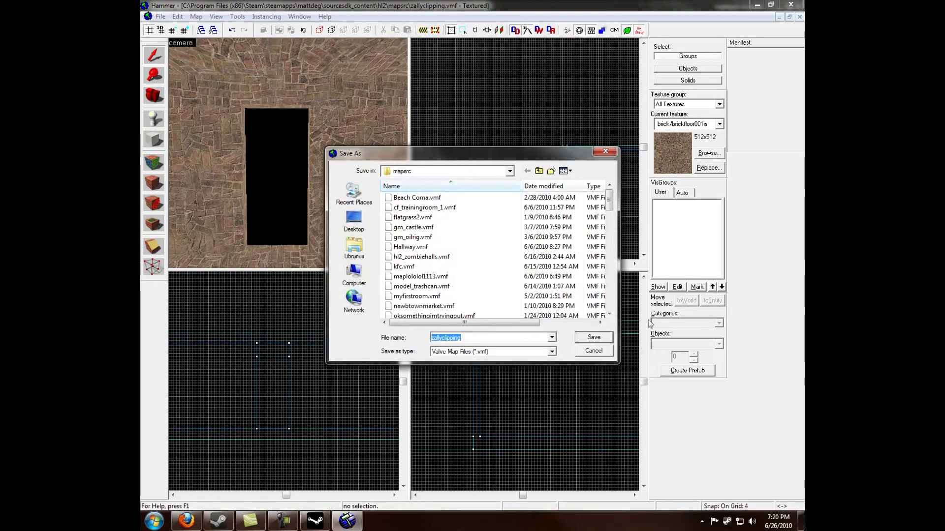
left_click(605, 348)
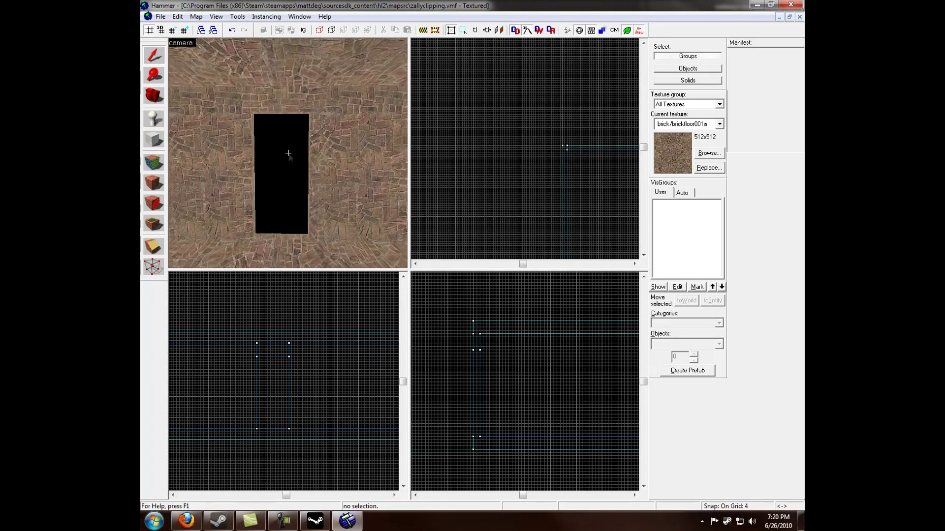